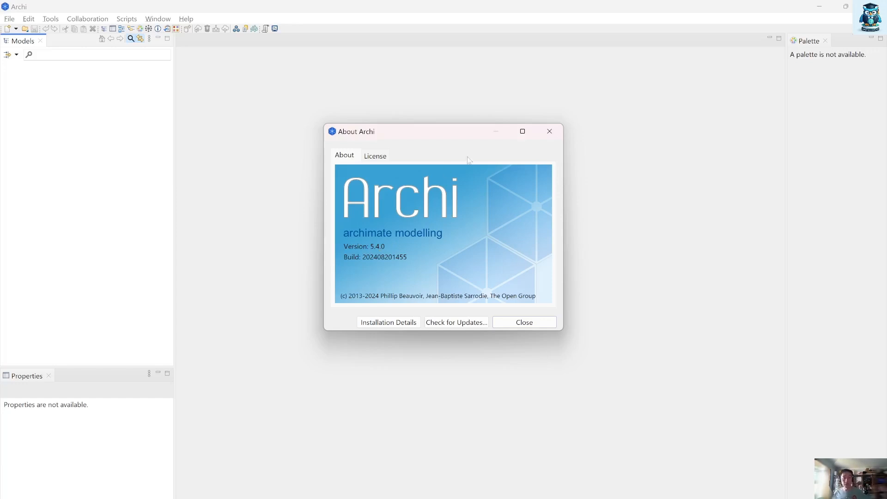
Step: Close the About dialog and examine the installed model templates and the template manager without creating a model
{"action": "left_click", "coordinate": [548, 138]}
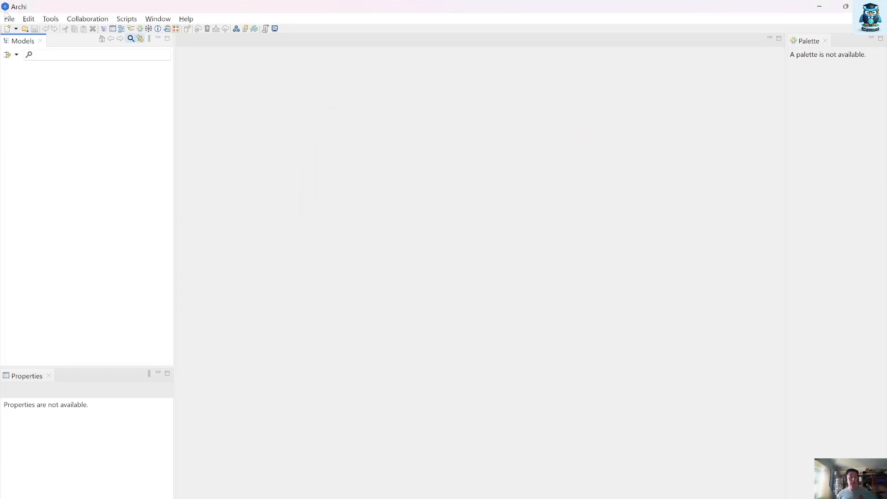
{"action": "left_click", "coordinate": [9, 19]}
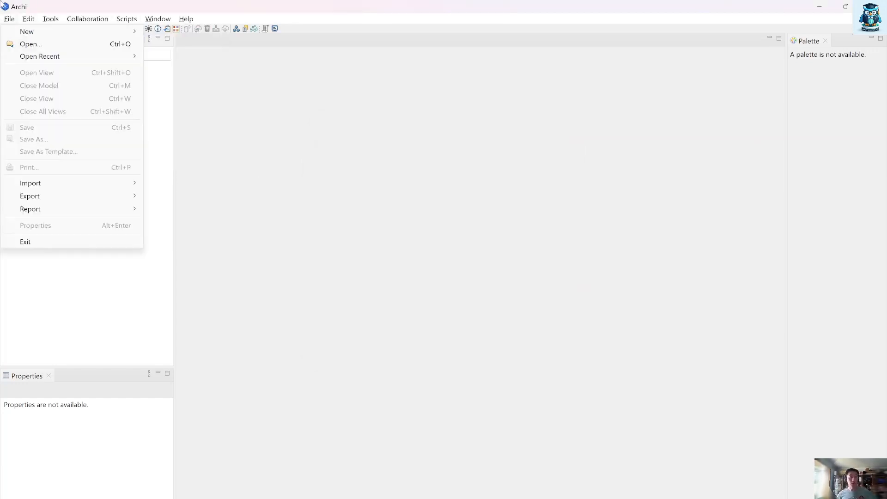
{"action": "mouse_move", "coordinate": [28, 19]}
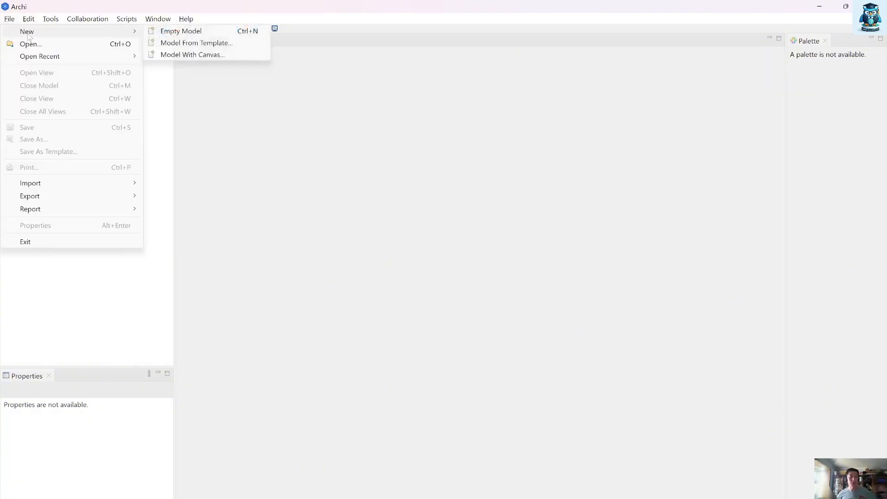
{"action": "left_click", "coordinate": [199, 43]}
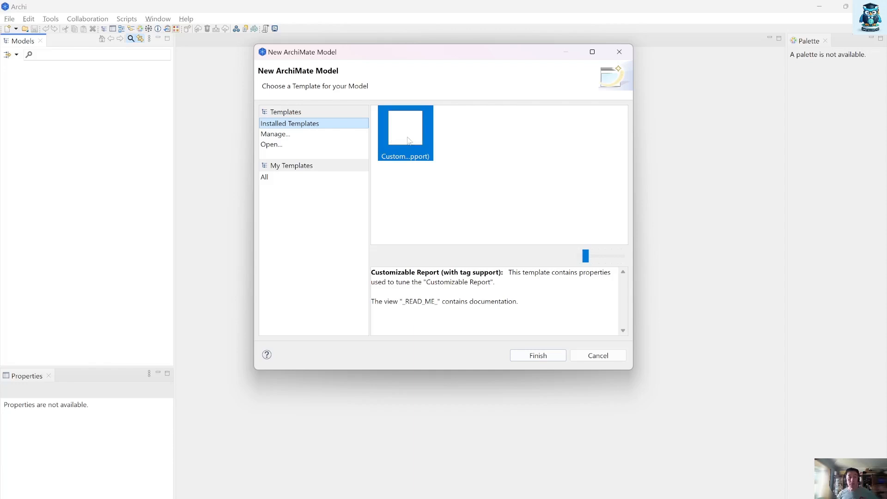
{"action": "left_click", "coordinate": [408, 141]}
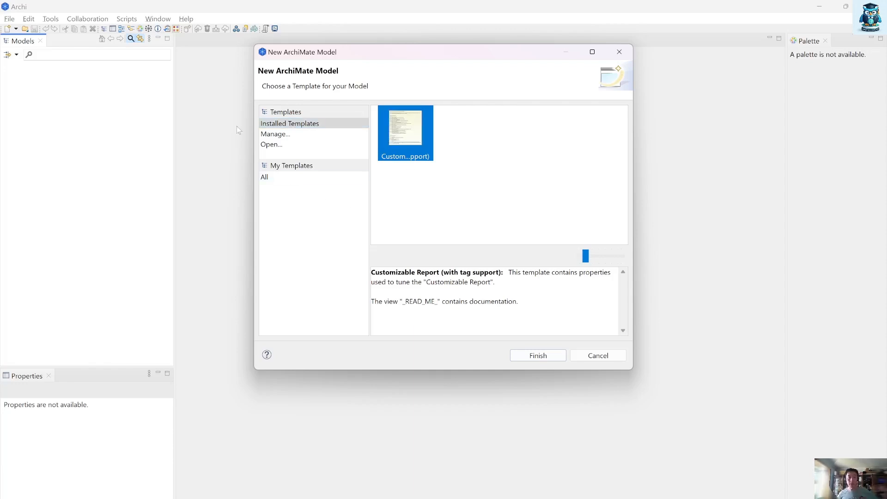
{"action": "left_click", "coordinate": [275, 135]}
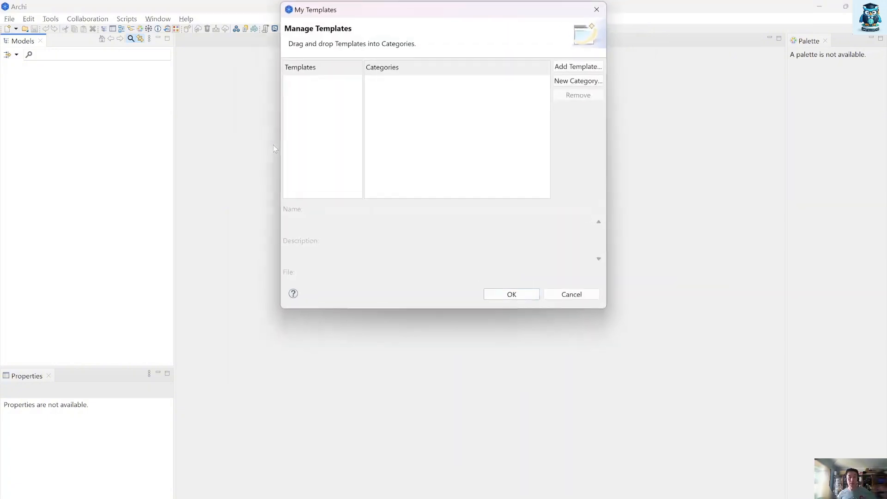
{"action": "left_click", "coordinate": [571, 295]}
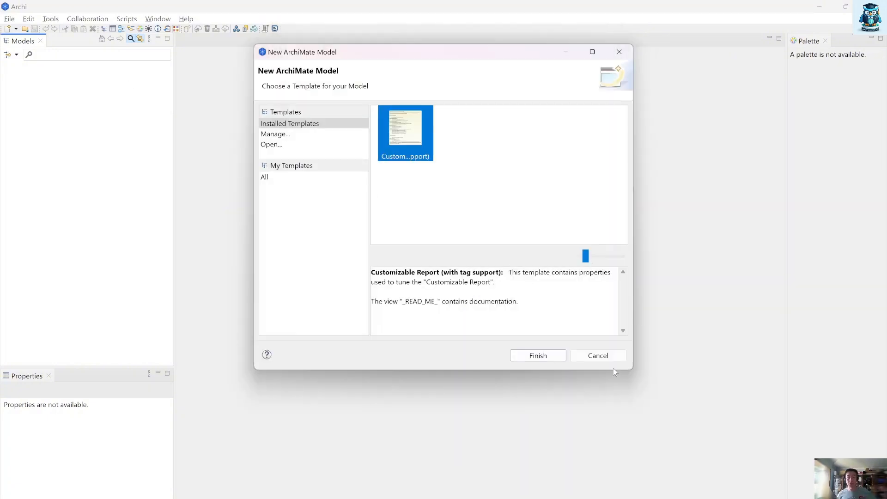
{"action": "left_click", "coordinate": [614, 357]}
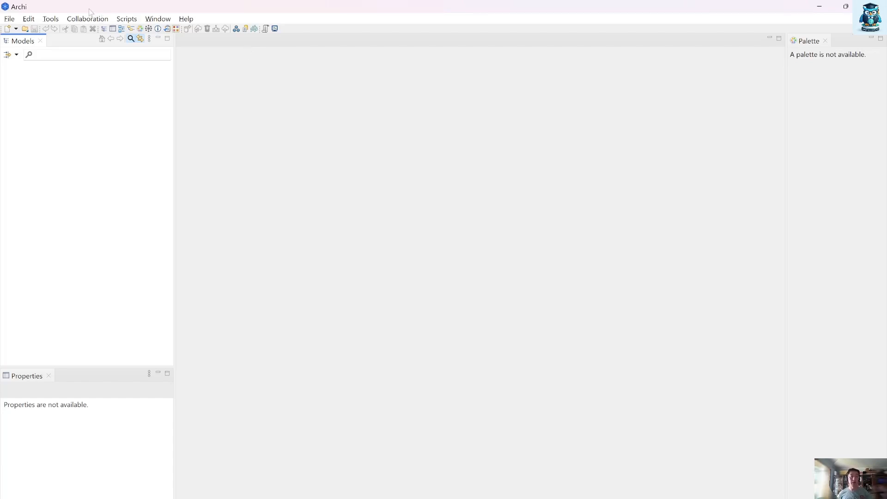
Step: Review the installed plug-ins with their names shown in a wider column, and look through the collaboration commands
{"action": "left_click", "coordinate": [186, 20]}
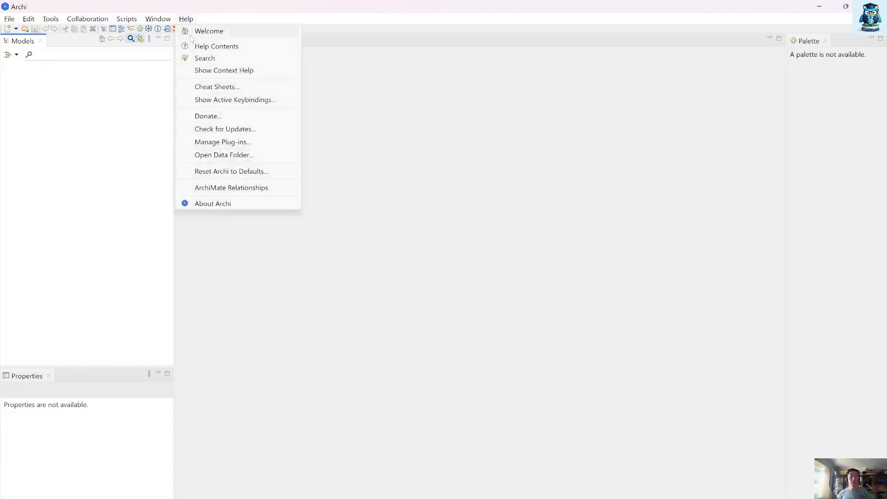
{"action": "left_click", "coordinate": [226, 143]}
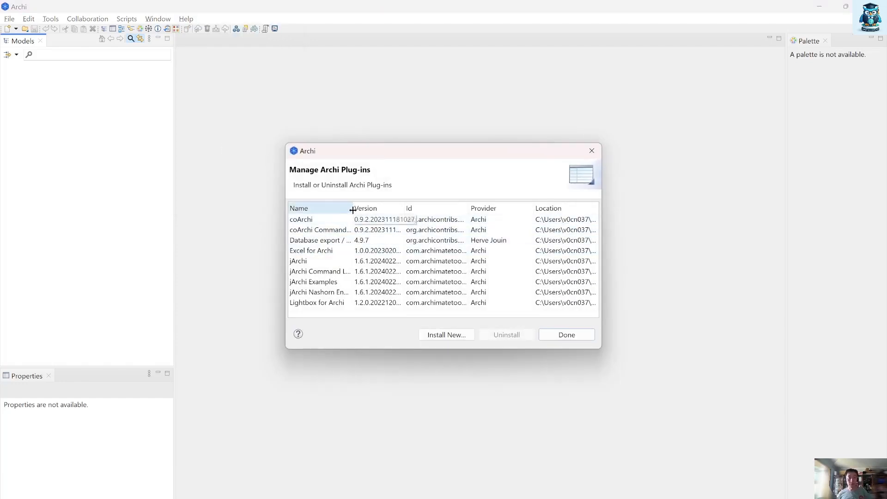
{"action": "left_click_drag", "start_coordinate": [352, 208], "coordinate": [400, 208]}
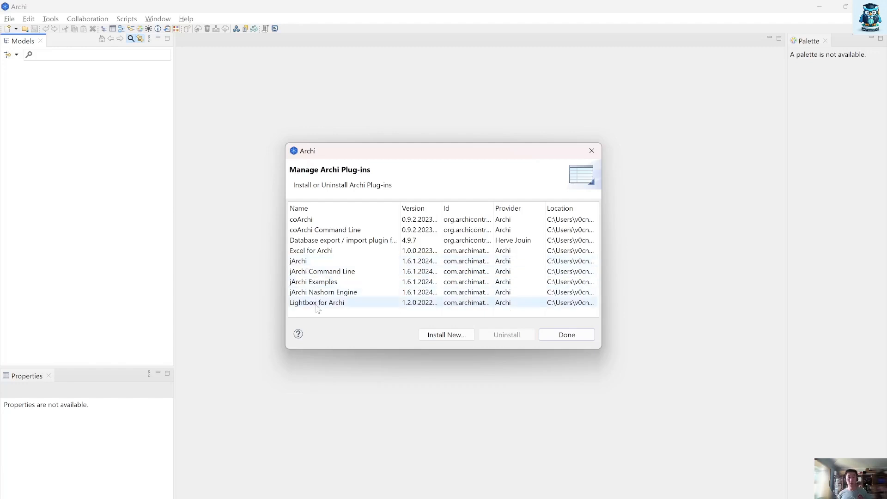
{"action": "left_click", "coordinate": [564, 335]}
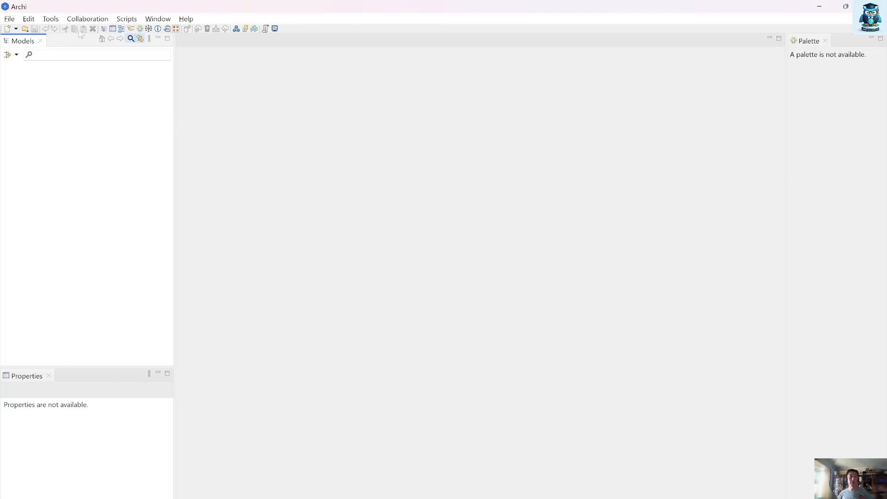
{"action": "left_click", "coordinate": [77, 19]}
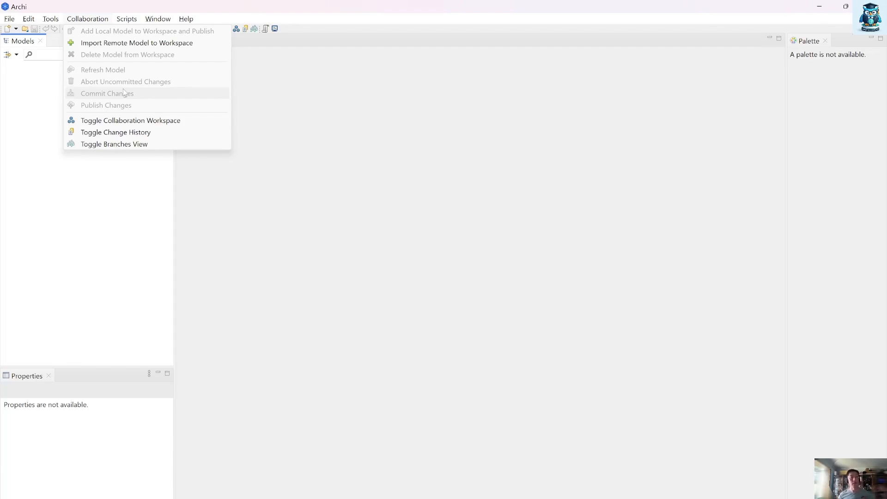
{"action": "left_click", "coordinate": [125, 19]}
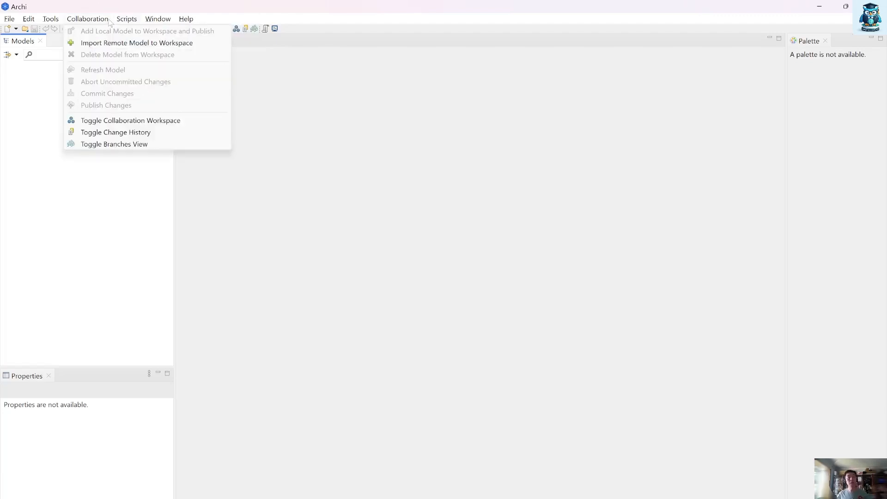
Step: Create a new empty model and name it 1-Purpose
{"action": "mouse_move", "coordinate": [16, 21]}
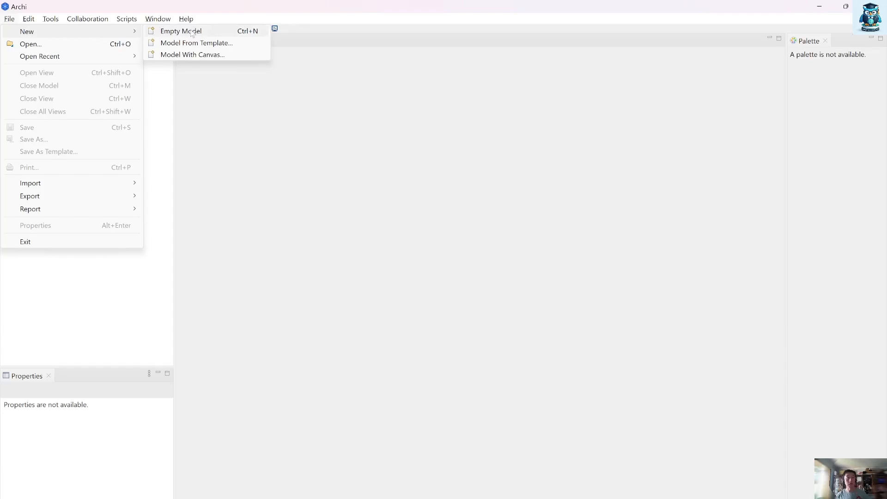
{"action": "left_click", "coordinate": [178, 30]}
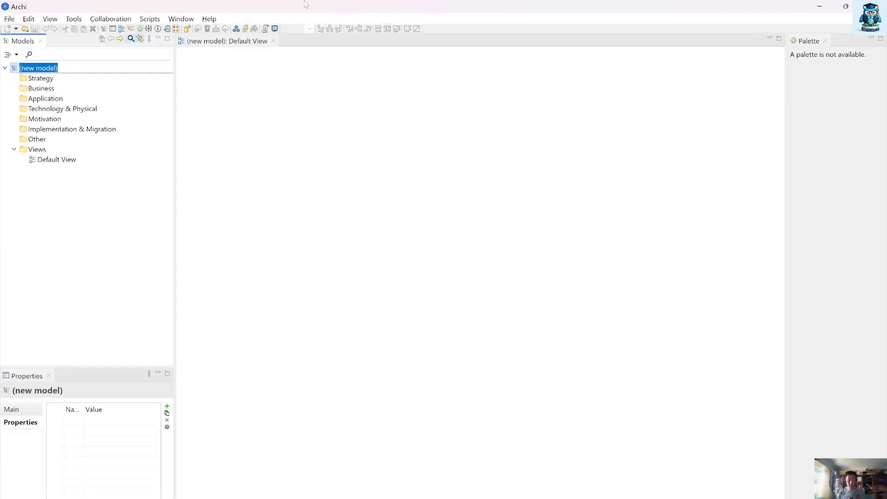
{"action": "type", "text": "1"}
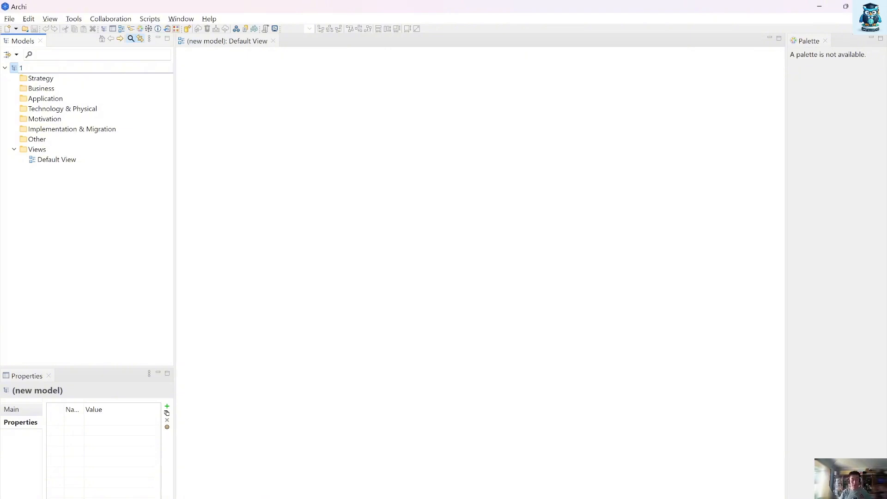
{"action": "type", "text": "-Purpose"}
{"action": "key", "text": "Return"}
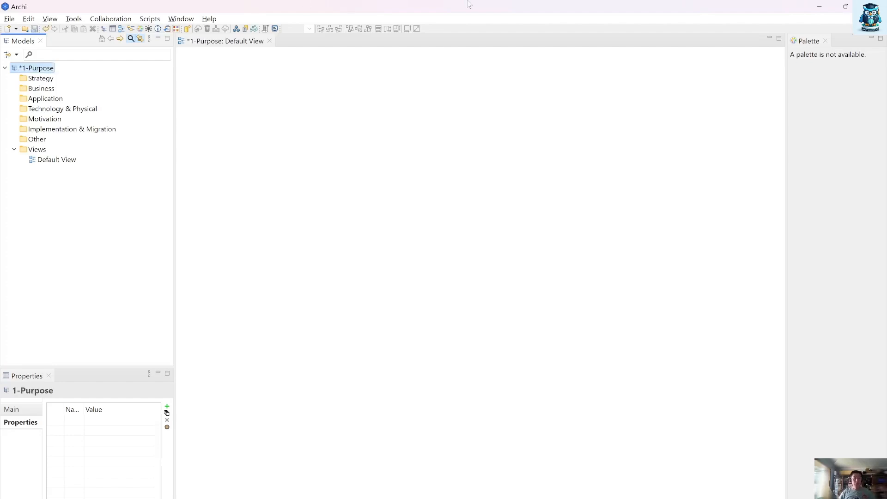
Step: Open the model's Default View and narrow the model tree to give the canvas more room
{"action": "left_click", "coordinate": [66, 163]}
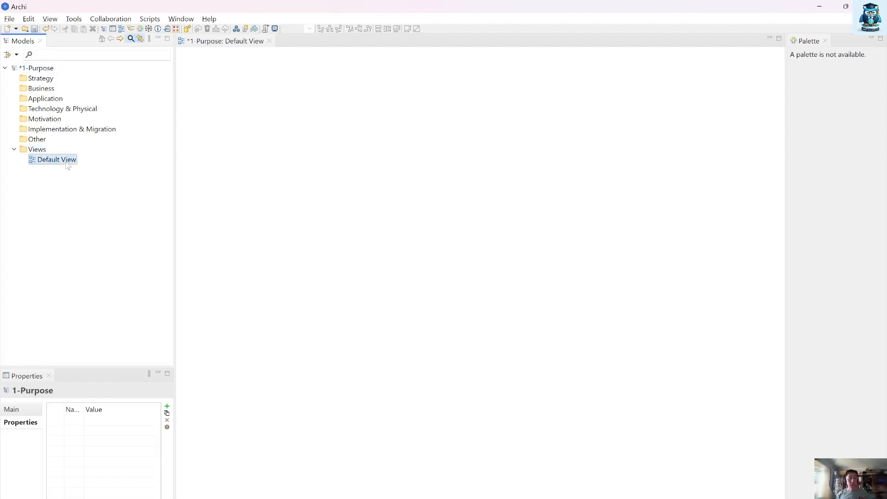
{"action": "double_click", "coordinate": [67, 162]}
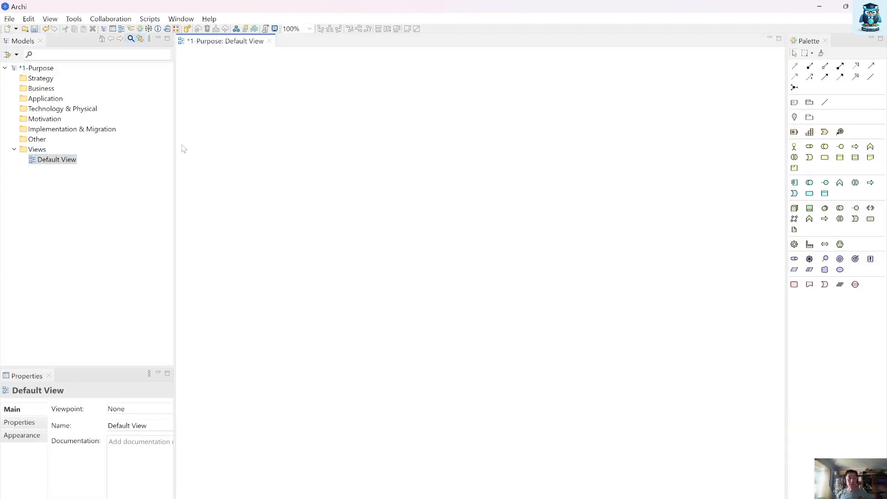
{"action": "left_click_drag", "start_coordinate": [175, 147], "coordinate": [134, 147]}
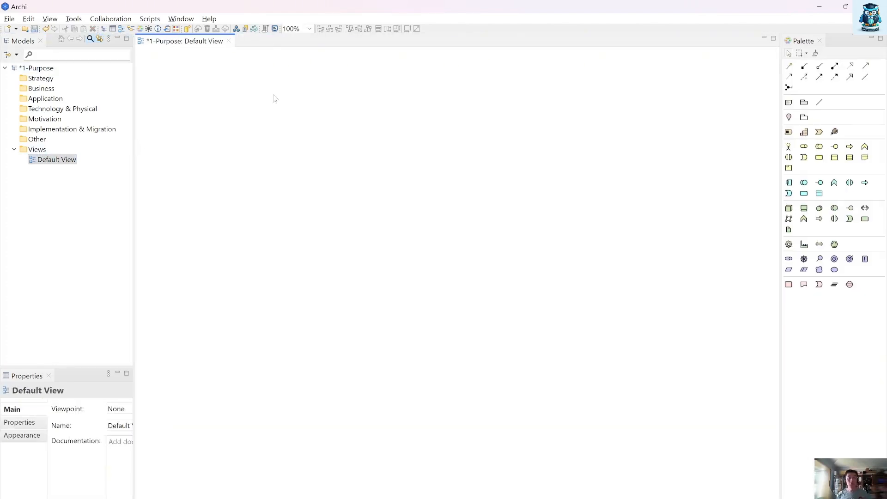
Step: Shrink the window to about half the screen beside the ArchiMate Cookbook page and widen the model tree slightly
{"action": "left_click", "coordinate": [848, 7]}
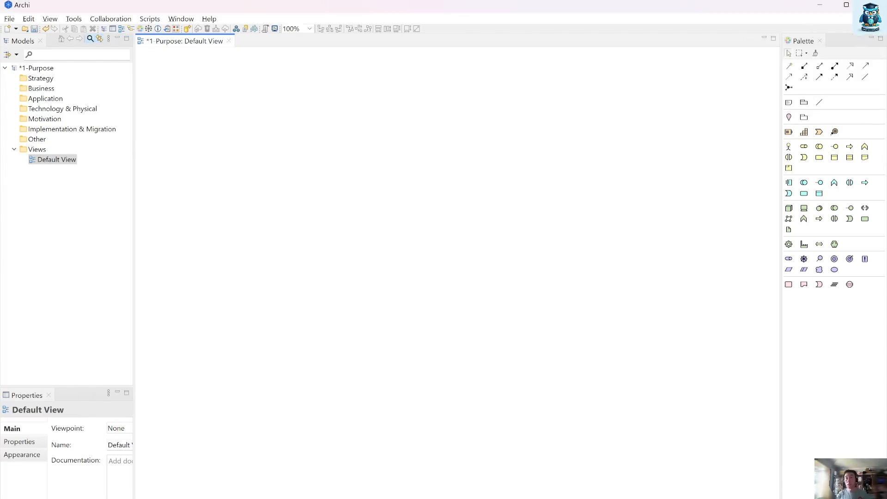
{"action": "left_click_drag", "start_coordinate": [886, 26], "coordinate": [504, 31]}
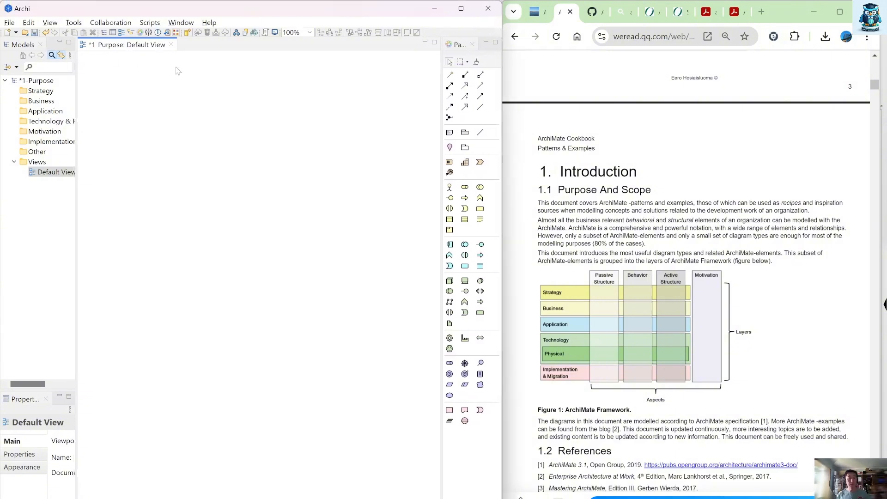
{"action": "left_click_drag", "start_coordinate": [76, 109], "coordinate": [109, 109]}
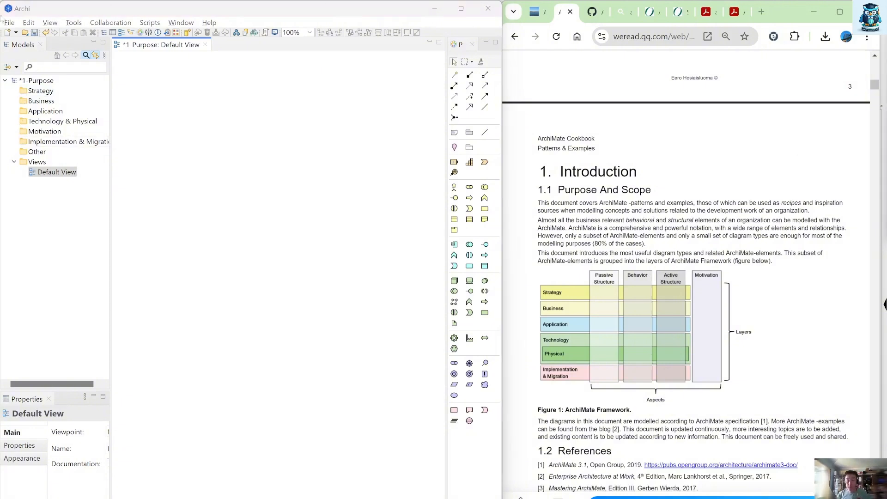
{"action": "left_click", "coordinate": [146, 129]}
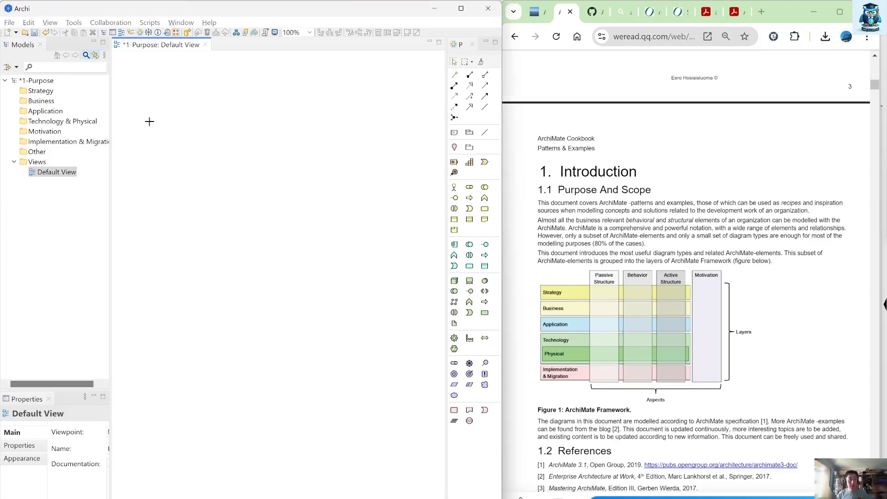
Step: Add a note reading "Figure 1: ArchiMate Framework" near the top of the view and reshape it into a wide single-line strip
{"action": "left_click", "coordinate": [455, 134]}
{"action": "left_click", "coordinate": [166, 80]}
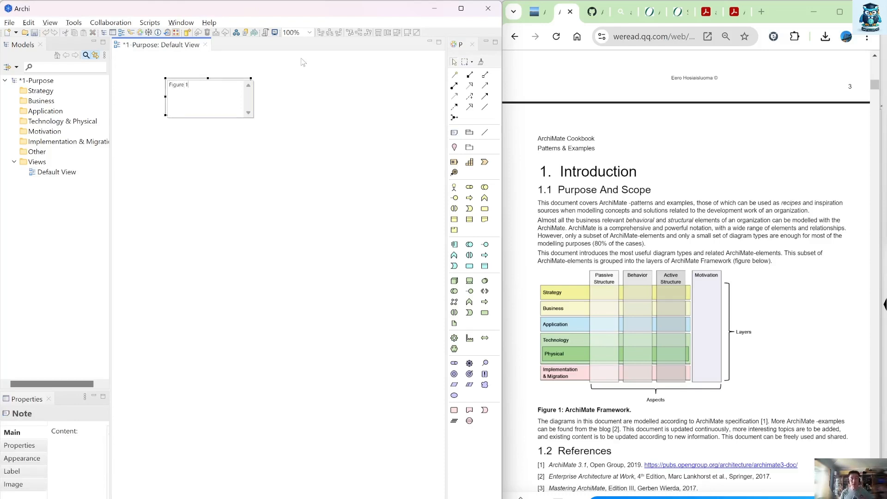
{"action": "type", "text": "Figure 1: ArchiMate Framework"}
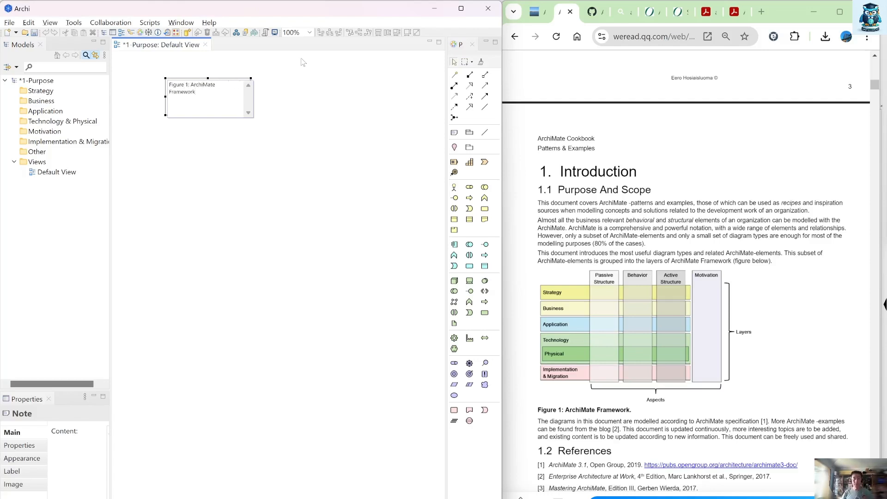
{"action": "left_click", "coordinate": [372, 133]}
{"action": "left_click", "coordinate": [357, 129]}
{"action": "left_click", "coordinate": [220, 93]}
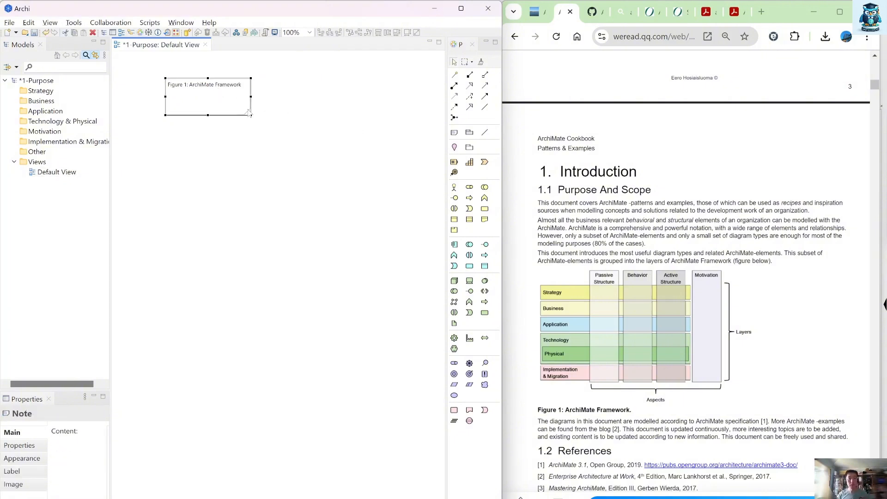
{"action": "left_click_drag", "start_coordinate": [250, 113], "coordinate": [367, 90]}
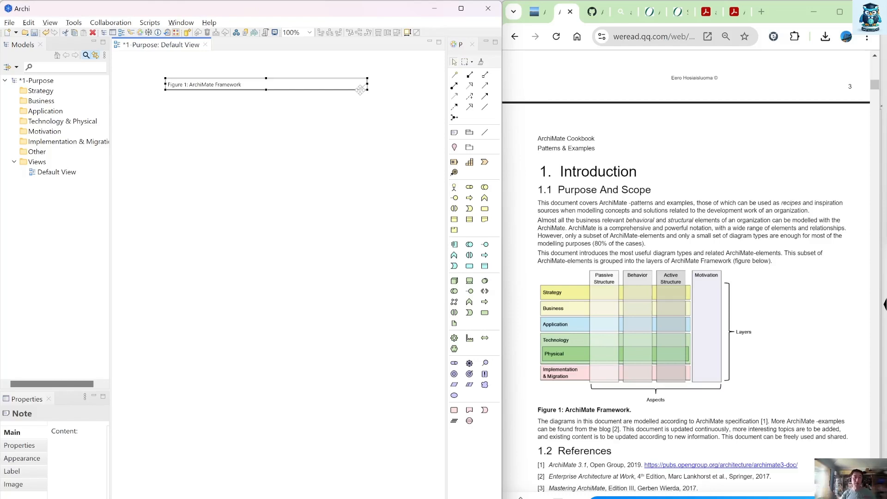
Step: Show the note's appearance settings and widen the model tree and properties area to make them readable
{"action": "left_click", "coordinate": [15, 459]}
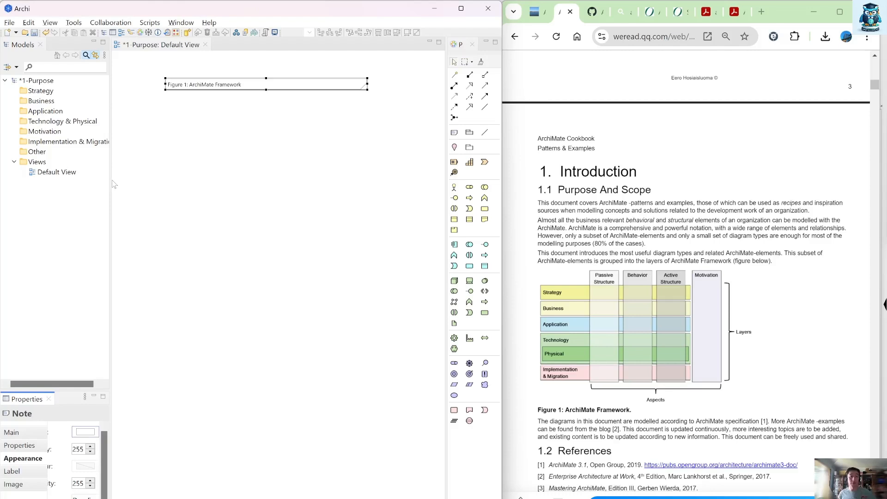
{"action": "left_click_drag", "start_coordinate": [111, 180], "coordinate": [121, 182]}
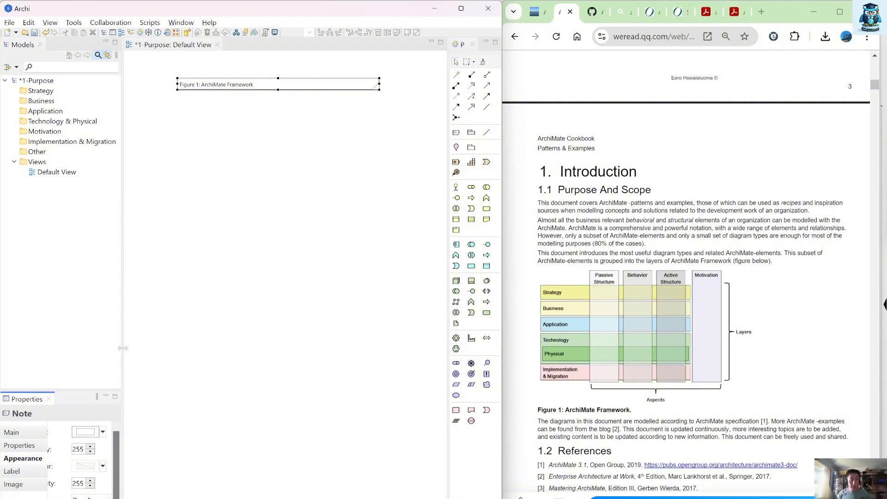
{"action": "left_click_drag", "start_coordinate": [123, 351], "coordinate": [248, 352]}
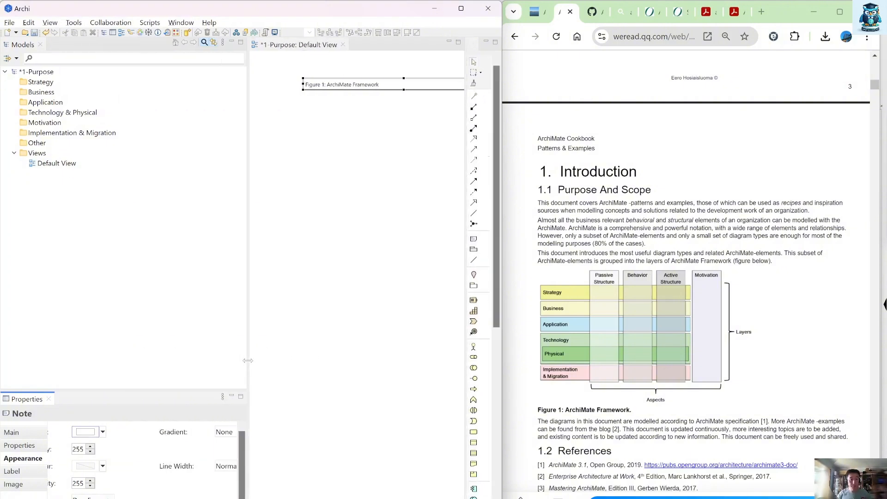
Step: Copy the note's text and use it to rename the Default View as "Figure 1: ArchiMate Framework"
{"action": "left_click", "coordinate": [18, 432]}
{"action": "left_click_drag", "start_coordinate": [205, 432], "coordinate": [97, 416]}
{"action": "key", "text": "ctrl+c"}
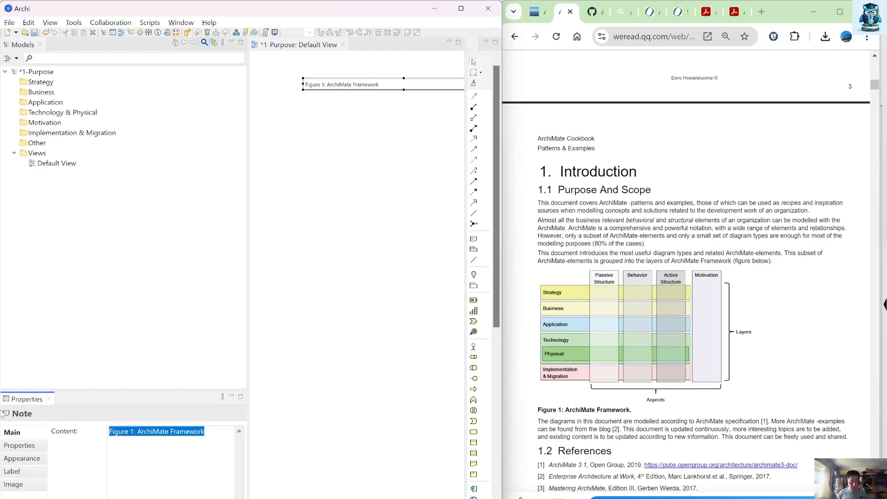
{"action": "left_click", "coordinate": [60, 163]}
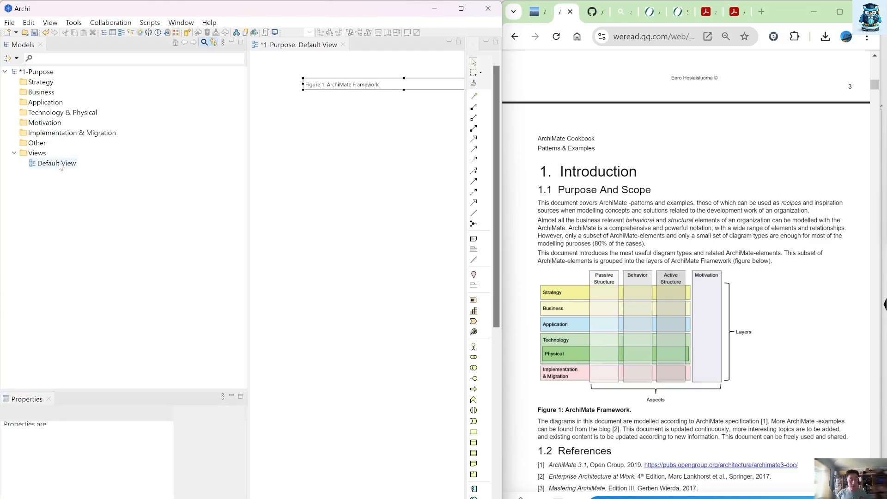
{"action": "left_click", "coordinate": [60, 163]}
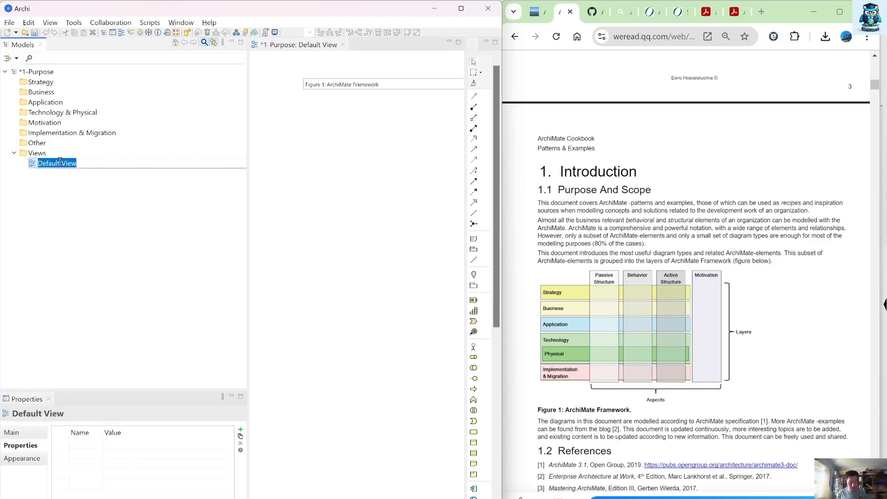
{"action": "key", "text": "ctrl+v"}
{"action": "key", "text": "Return"}
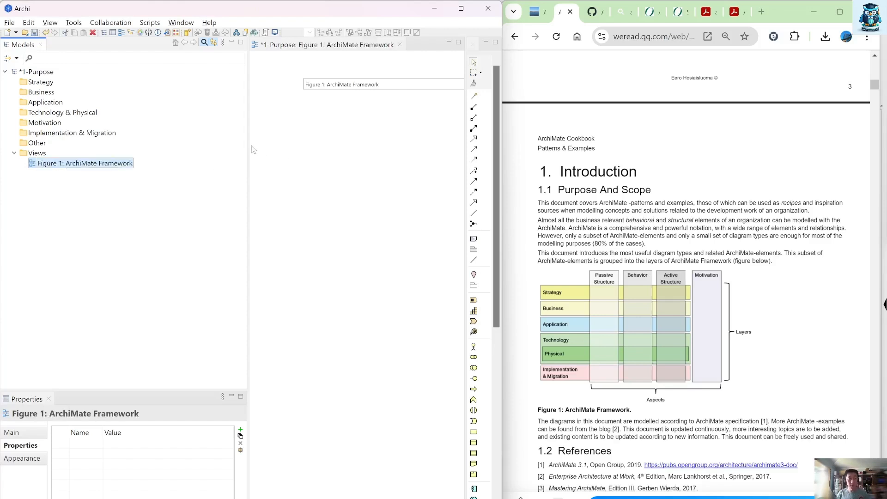
Step: Set the border of the Figure 1 title note to Rectangle
{"action": "left_click", "coordinate": [330, 85]}
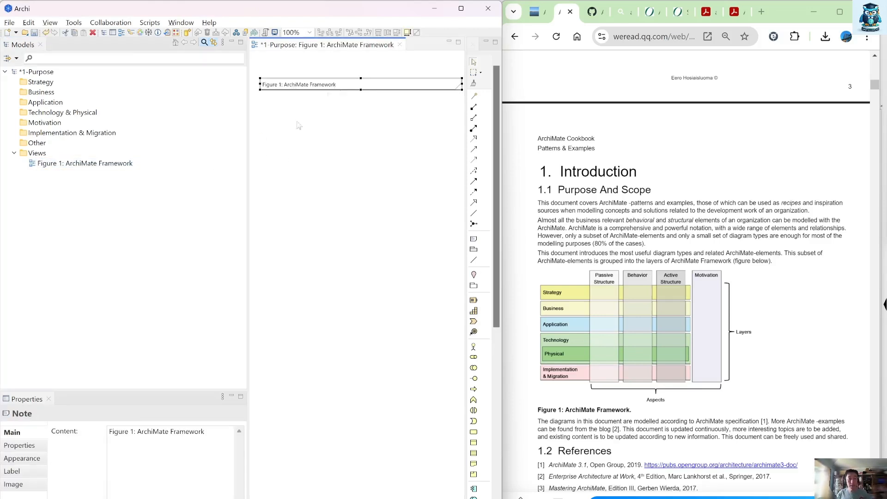
{"action": "left_click", "coordinate": [21, 459]}
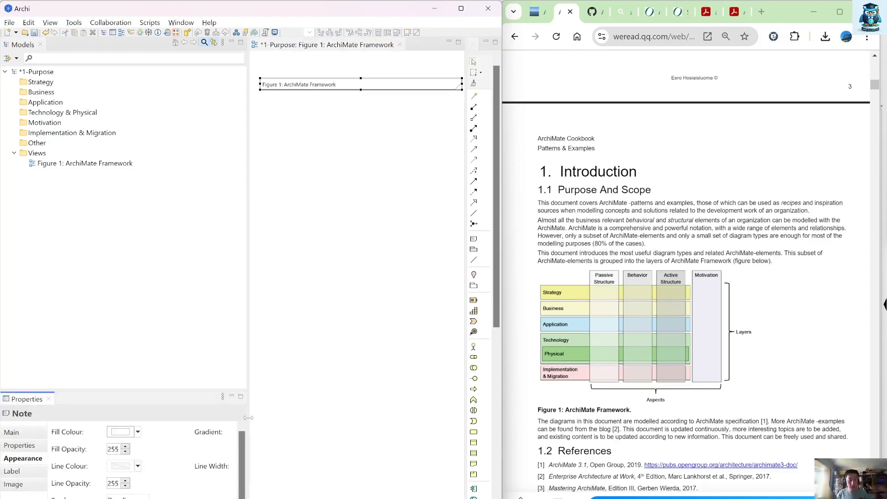
{"action": "left_click_drag", "start_coordinate": [254, 418], "coordinate": [354, 422]}
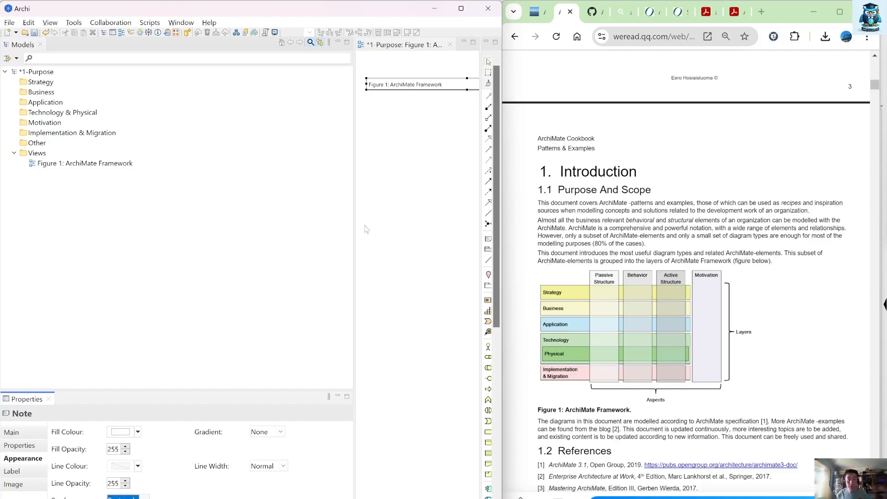
{"action": "left_click", "coordinate": [375, 139]}
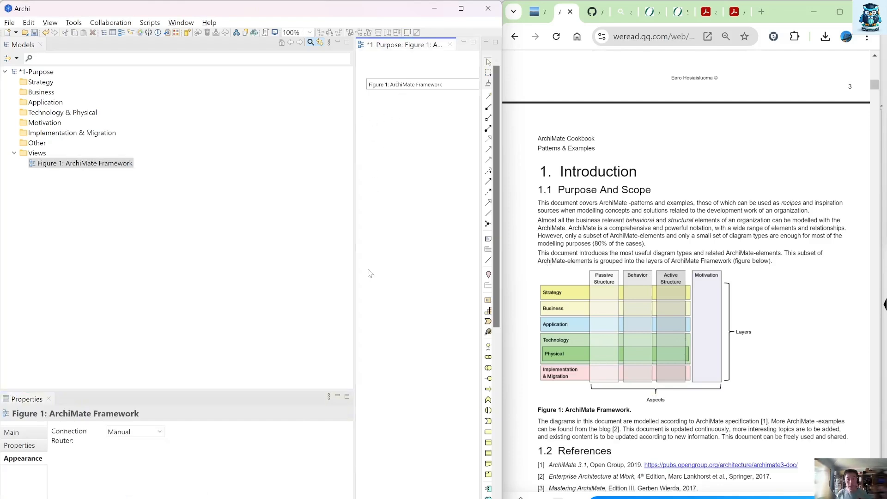
{"action": "left_click_drag", "start_coordinate": [354, 257], "coordinate": [220, 271]}
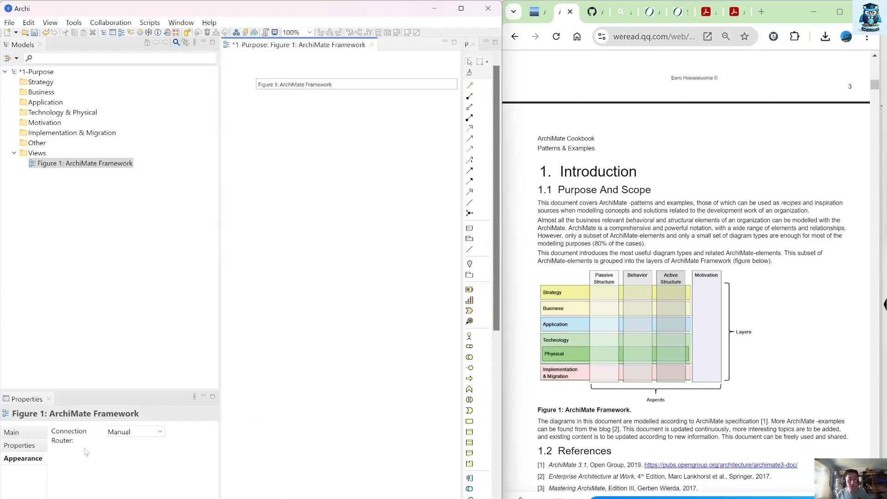
Step: Set the title note's border to None and centre its text horizontally
{"action": "left_click", "coordinate": [333, 83]}
{"action": "scroll", "coordinate": [152, 493], "scroll_direction": "down", "scroll_amount": 1}
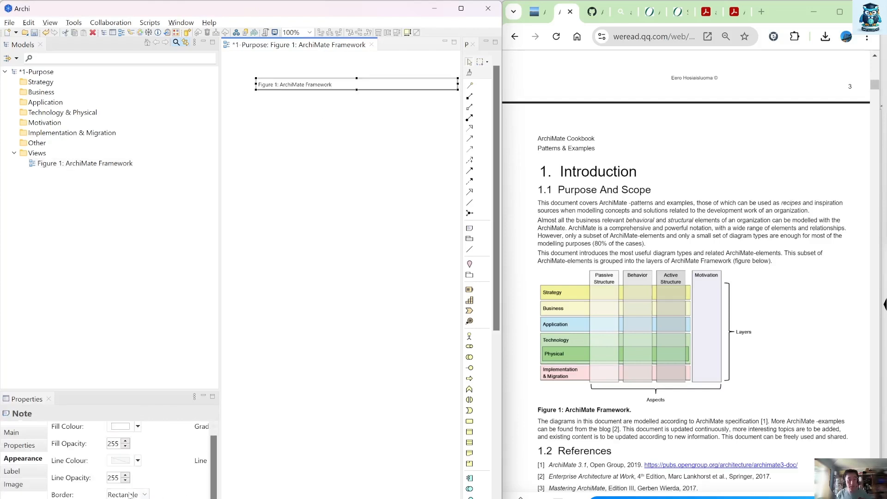
{"action": "left_click", "coordinate": [145, 495]}
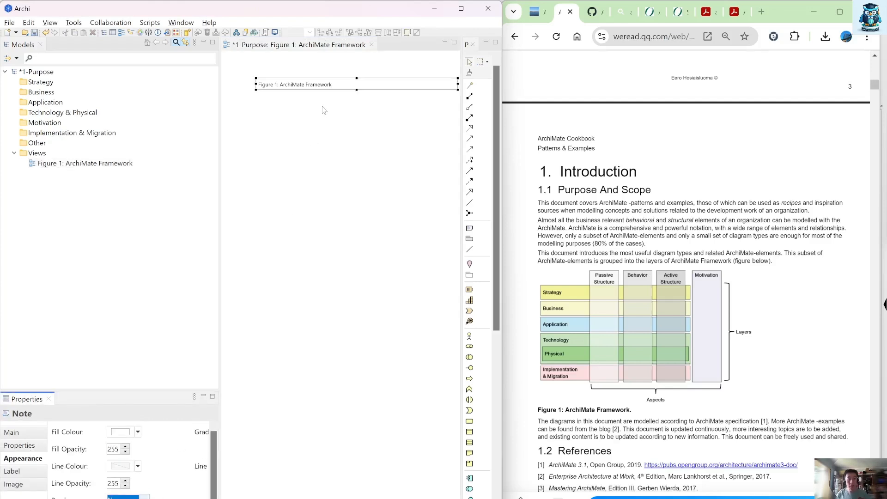
{"action": "left_click", "coordinate": [333, 101]}
{"action": "left_click", "coordinate": [337, 88]}
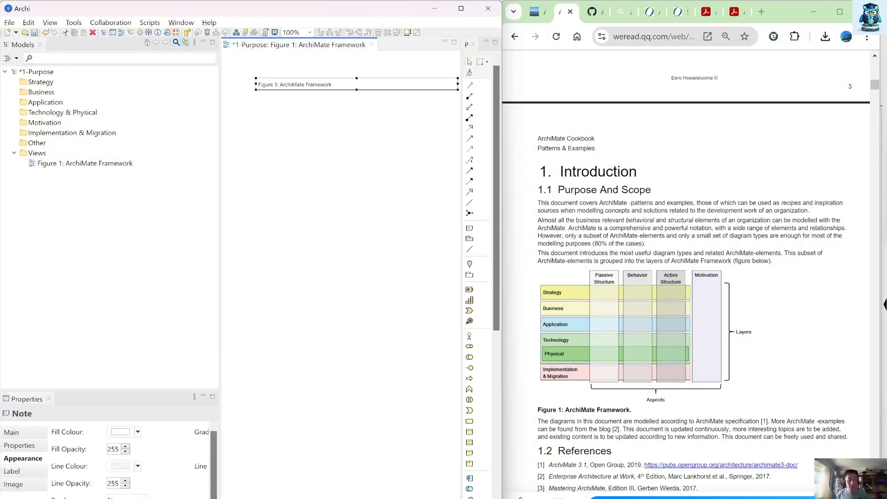
{"action": "left_click", "coordinate": [129, 497]}
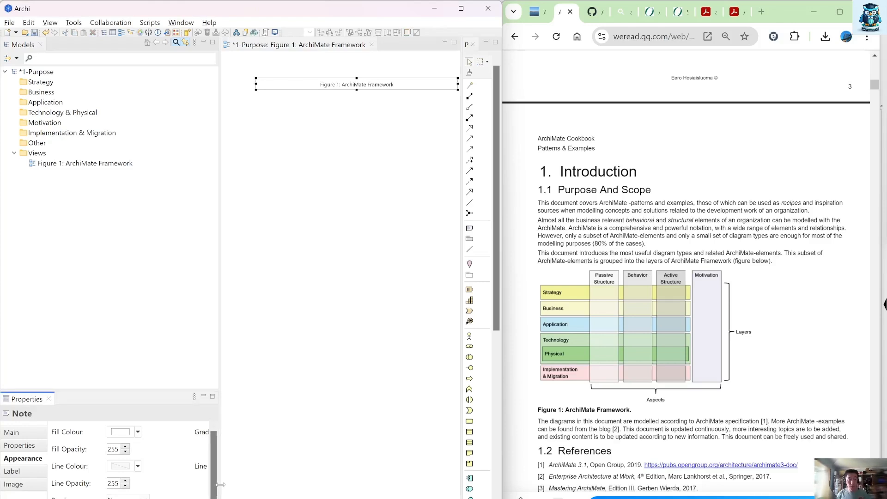
Step: Set the title note's font to Bold, size 12, and make the note slightly taller so the text fits
{"action": "left_click_drag", "start_coordinate": [221, 485], "coordinate": [338, 489]}
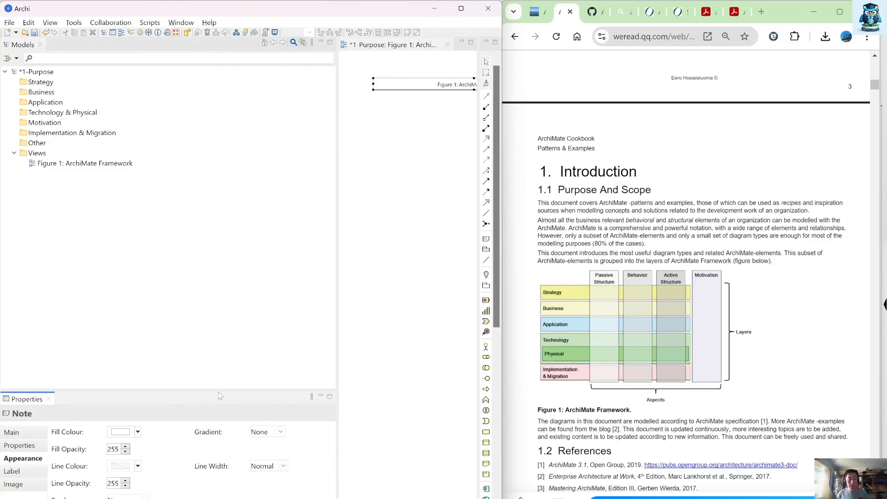
{"action": "left_click_drag", "start_coordinate": [218, 392], "coordinate": [207, 289]}
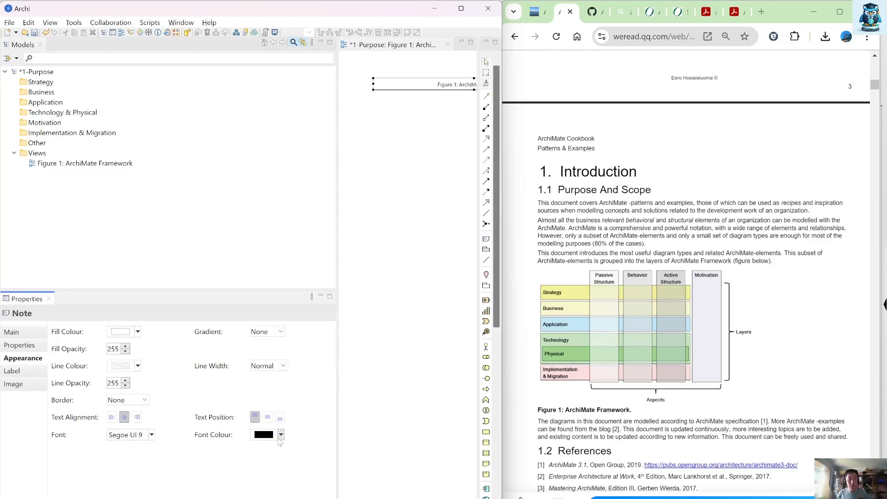
{"action": "left_click", "coordinate": [135, 435]}
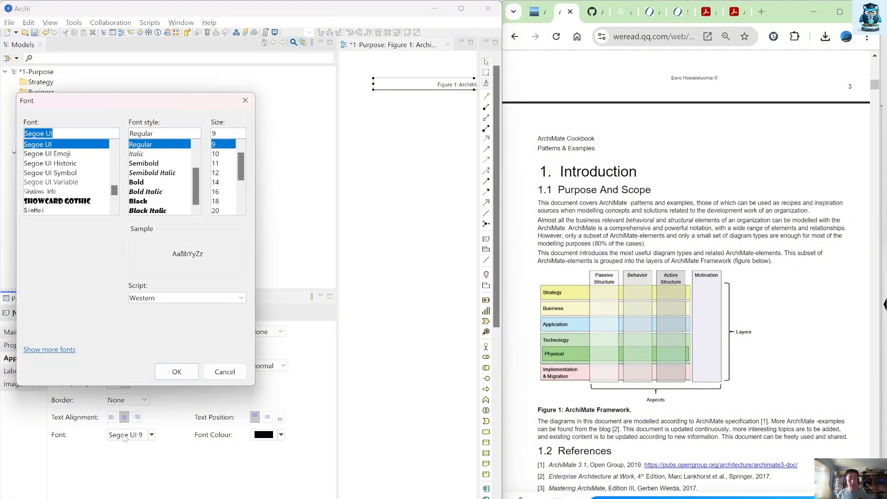
{"action": "left_click", "coordinate": [155, 183]}
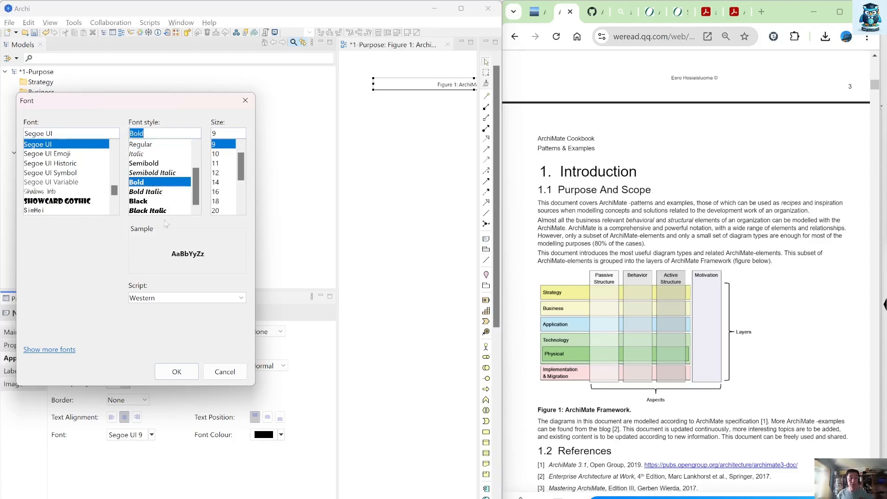
{"action": "left_click", "coordinate": [221, 173]}
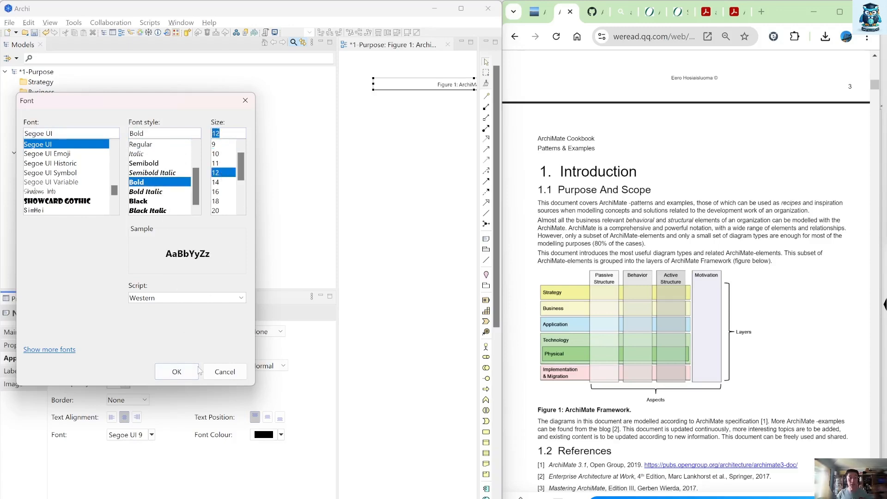
{"action": "left_click", "coordinate": [193, 376]}
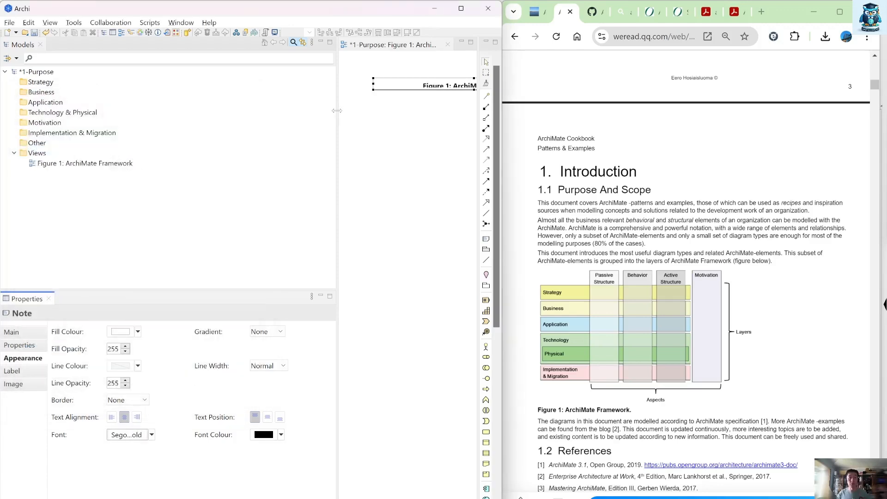
{"action": "left_click_drag", "start_coordinate": [338, 111], "coordinate": [120, 127]}
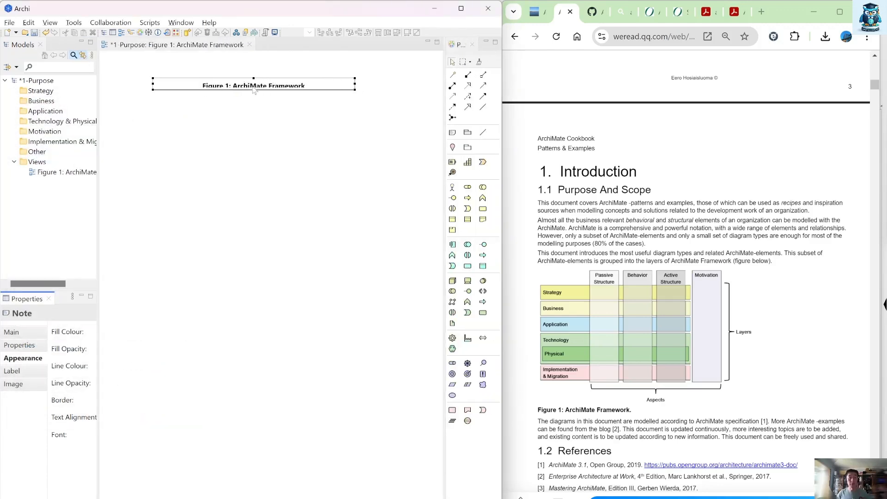
{"action": "mouse_move", "coordinate": [253, 91]}
{"action": "left_mouse_down"}
{"action": "mouse_move", "coordinate": [254, 106]}
{"action": "mouse_move", "coordinate": [254, 96]}
{"action": "left_mouse_up"}
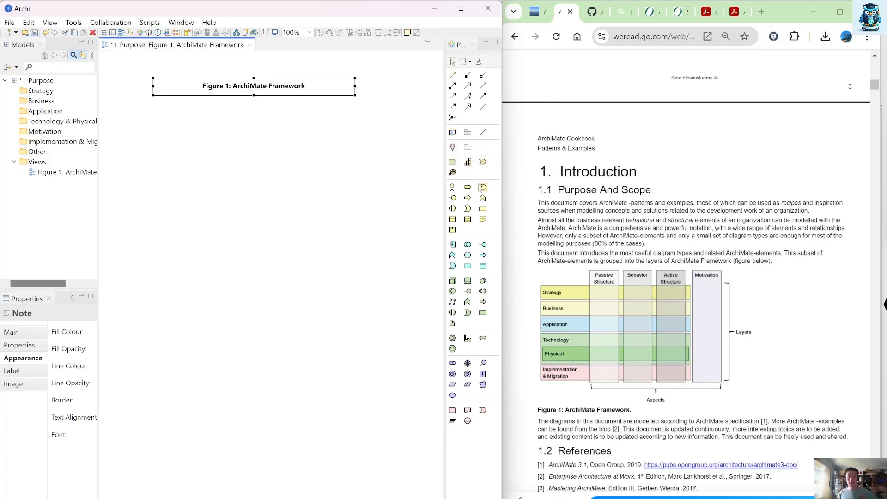
Step: Add a wide, empty note below the title and set its border to Rectangle
{"action": "left_click", "coordinate": [452, 132]}
{"action": "left_click_drag", "start_coordinate": [133, 123], "coordinate": [399, 157]}
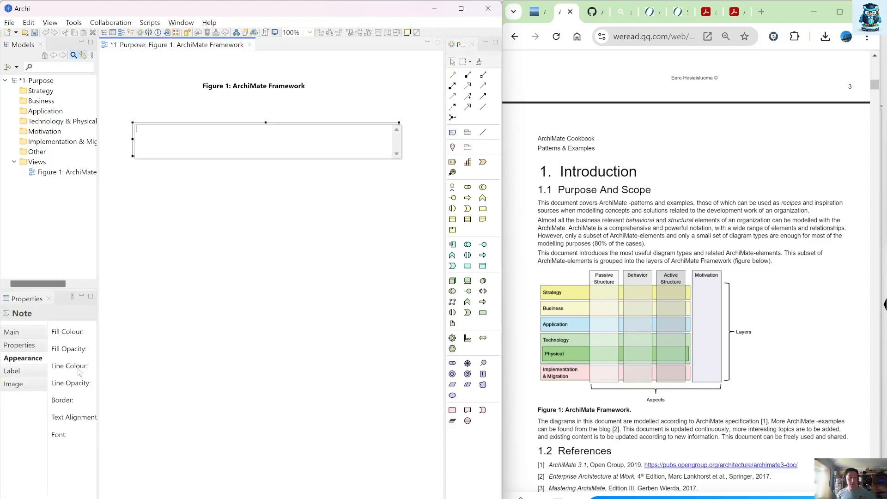
{"action": "left_click_drag", "start_coordinate": [98, 364], "coordinate": [234, 365]}
{"action": "left_click", "coordinate": [141, 401]}
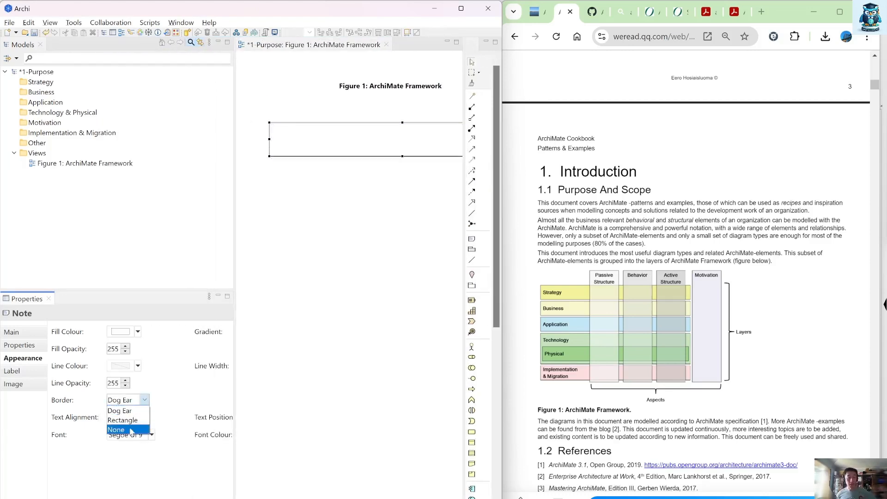
{"action": "left_click", "coordinate": [122, 420]}
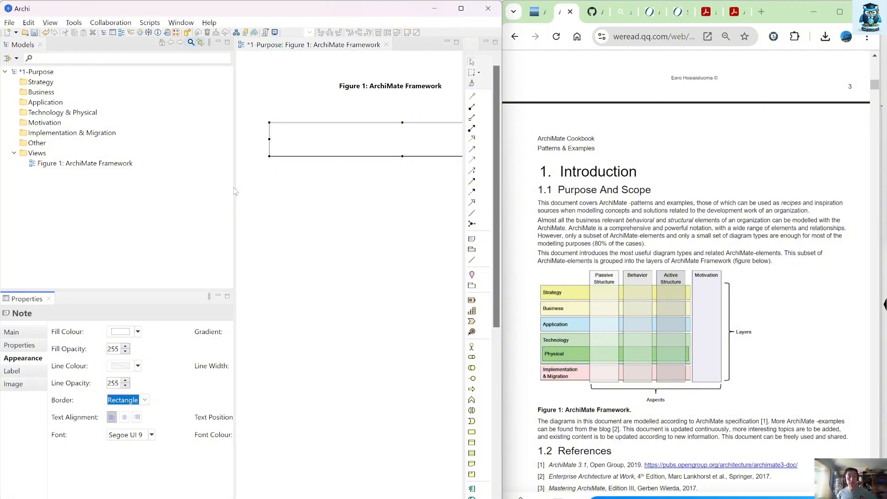
Step: Set the new note's text position to the vertical middle and enter "Strategy" as its text
{"action": "left_click_drag", "start_coordinate": [236, 191], "coordinate": [151, 191]}
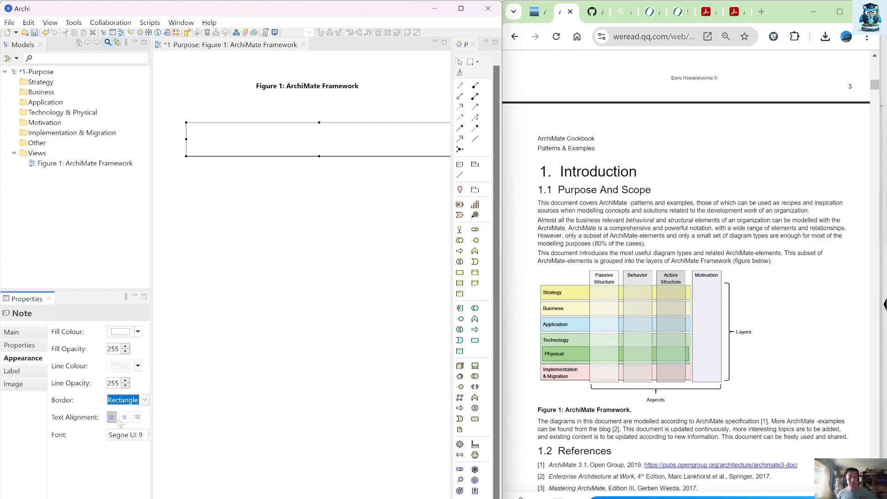
{"action": "left_click_drag", "start_coordinate": [152, 411], "coordinate": [316, 404]}
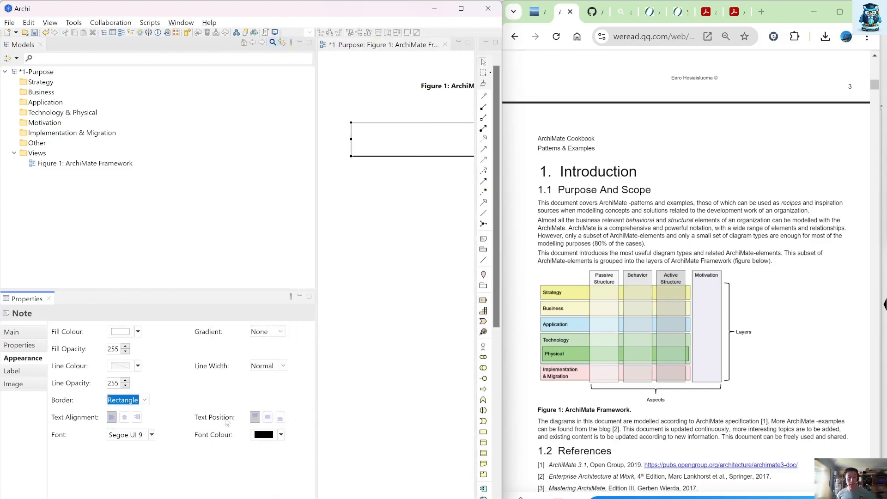
{"action": "left_click", "coordinate": [268, 417]}
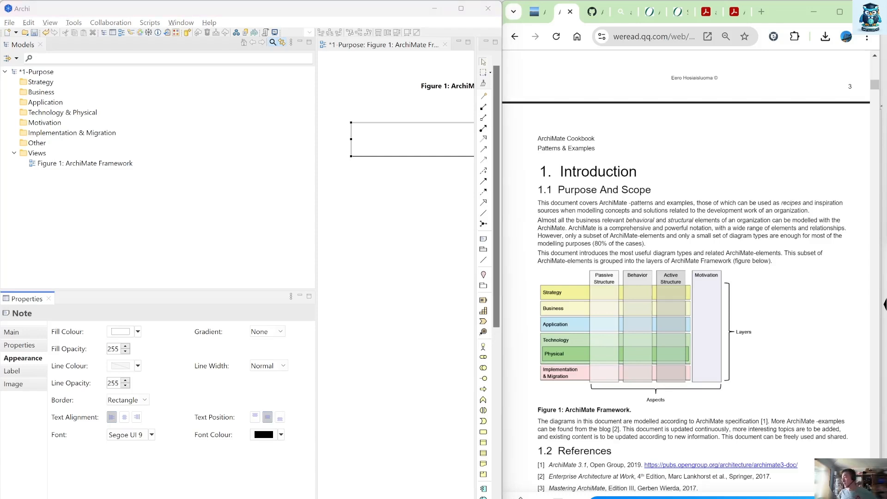
{"action": "left_click", "coordinate": [440, 132]}
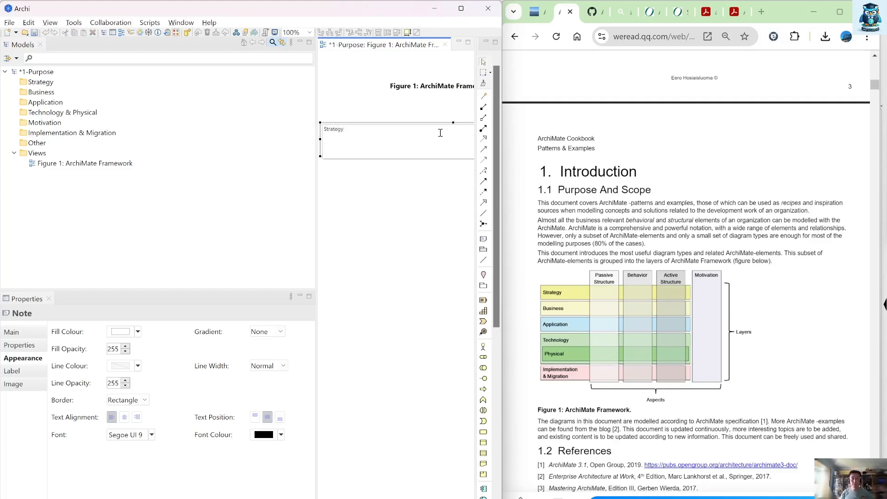
{"action": "left_click", "coordinate": [410, 221]}
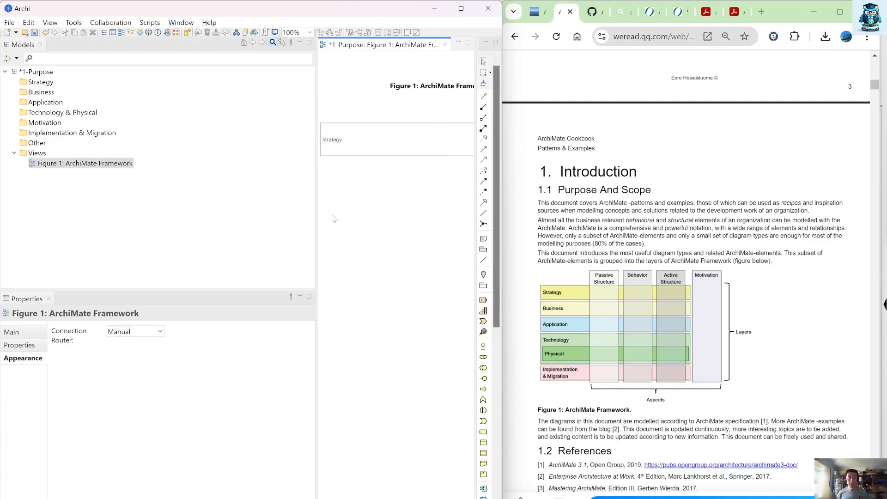
Step: Duplicate the Strategy note into a column of four identical, evenly spaced bars below the title
{"action": "left_click_drag", "start_coordinate": [315, 189], "coordinate": [157, 185]}
{"action": "left_click", "coordinate": [236, 154]}
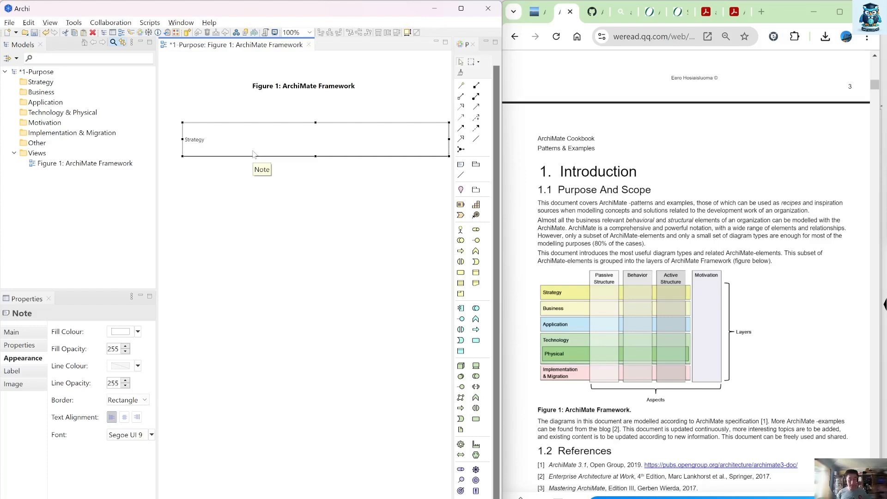
{"action": "left_click_drag", "start_coordinate": [253, 154], "coordinate": [248, 189]}
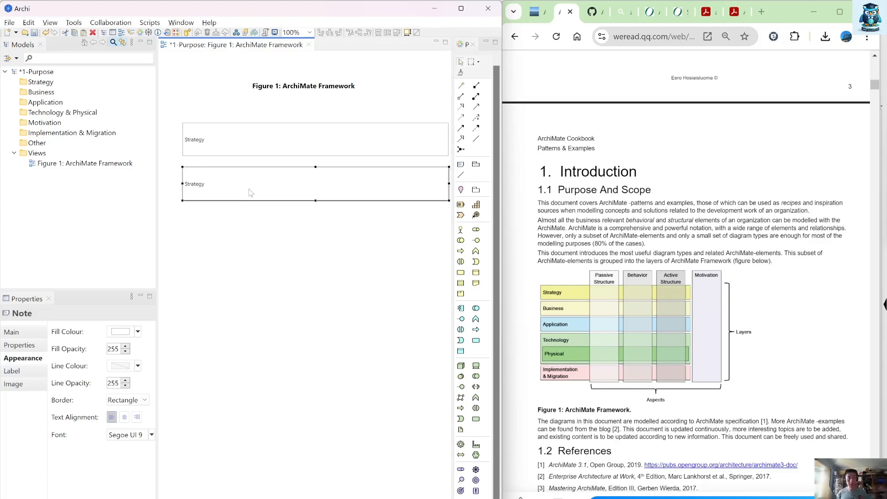
{"action": "left_click", "coordinate": [264, 148], "text": "ctrl"}
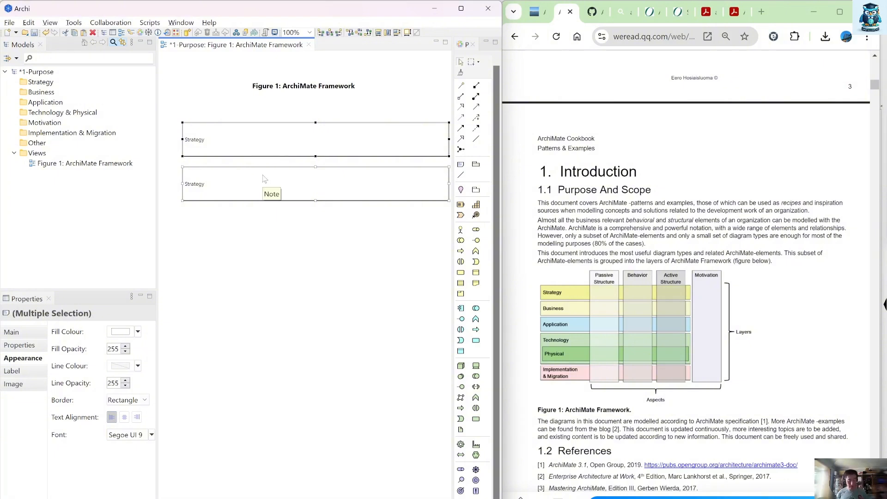
{"action": "left_click_drag", "start_coordinate": [264, 179], "coordinate": [240, 239]}
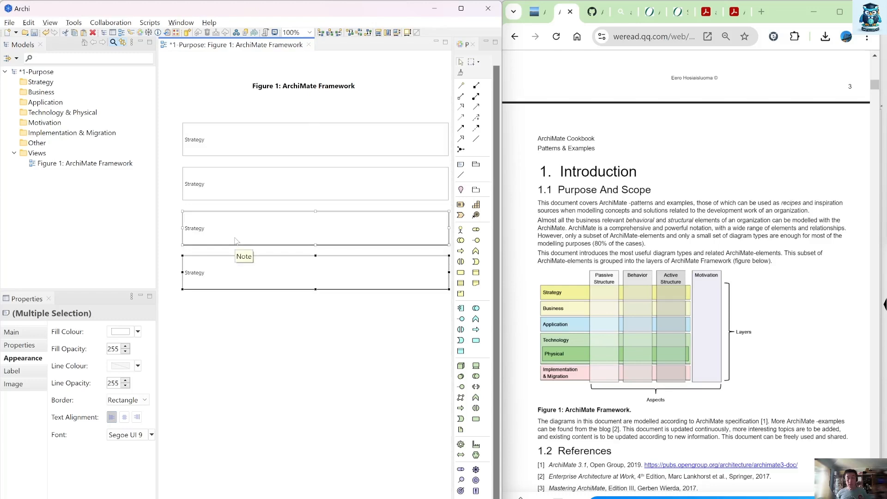
Step: Paste two more copies of the bottom Strategy note and place them one below the other under the column
{"action": "left_click", "coordinate": [247, 295]}
{"action": "left_click", "coordinate": [254, 279]}
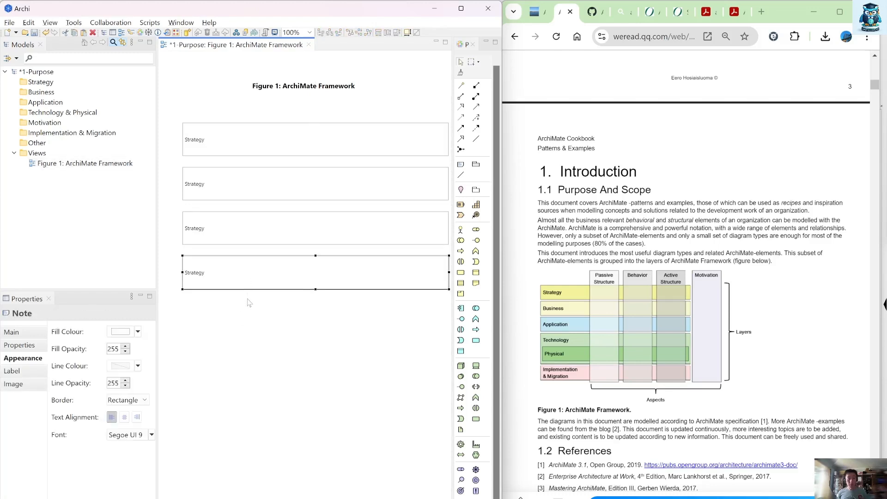
{"action": "key", "text": "ctrl+c"}
{"action": "key", "text": "ctrl+v"}
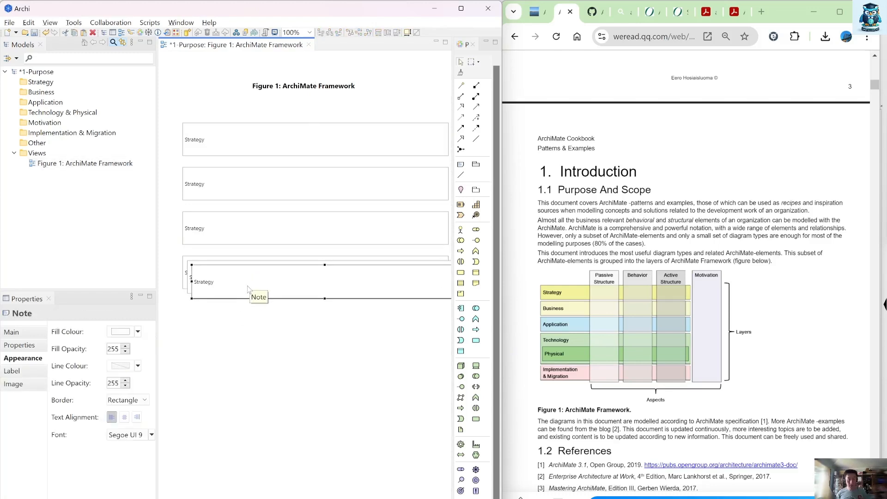
{"action": "left_click_drag", "start_coordinate": [248, 289], "coordinate": [239, 324]}
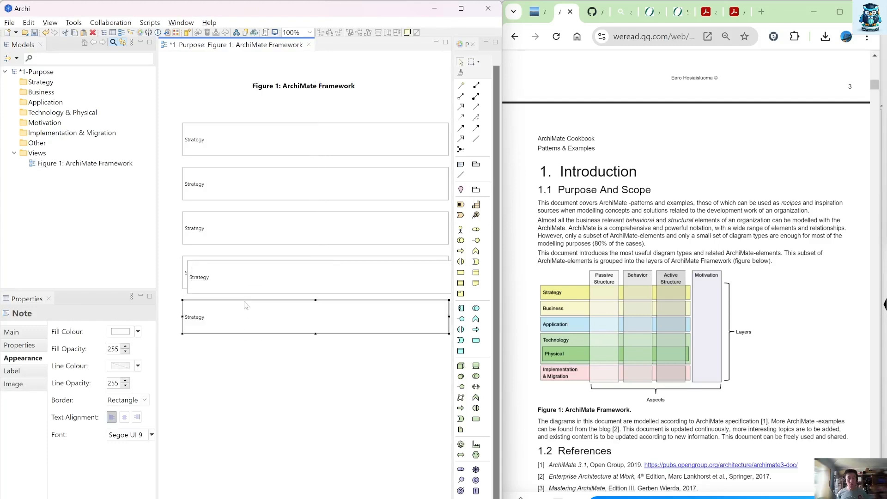
{"action": "left_click_drag", "start_coordinate": [248, 284], "coordinate": [240, 383]}
Step: Turn the spare Strategy note below the column into a smaller bar labelled "Physical" and place it inside the fourth bar
{"action": "left_click_drag", "start_coordinate": [183, 394], "coordinate": [222, 383]}
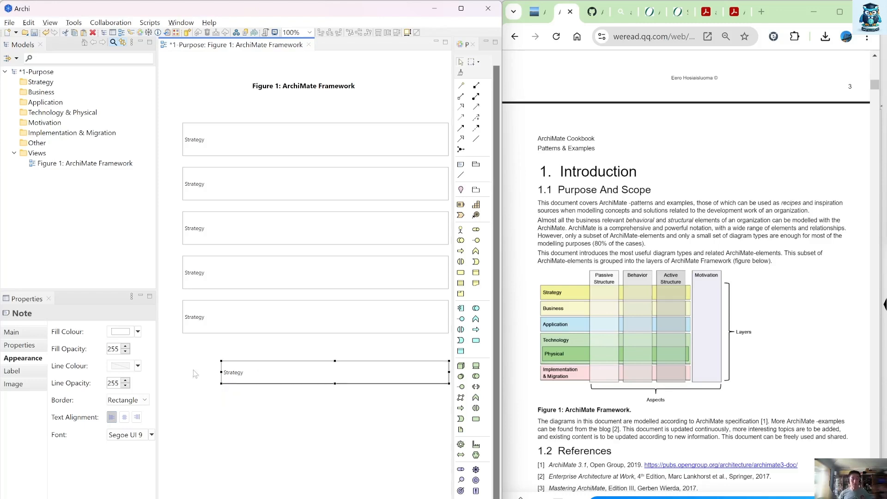
{"action": "left_click", "coordinate": [45, 332]}
{"action": "left_click_drag", "start_coordinate": [145, 333], "coordinate": [73, 321]}
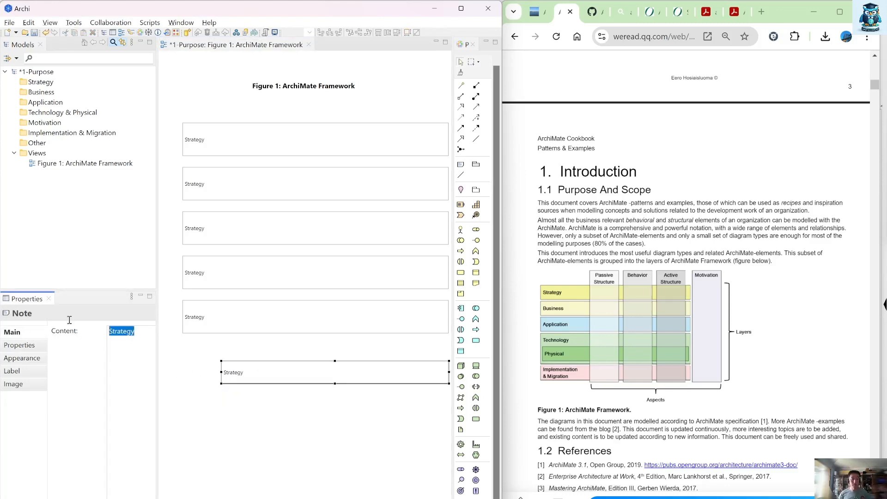
{"action": "type", "text": "Py"}
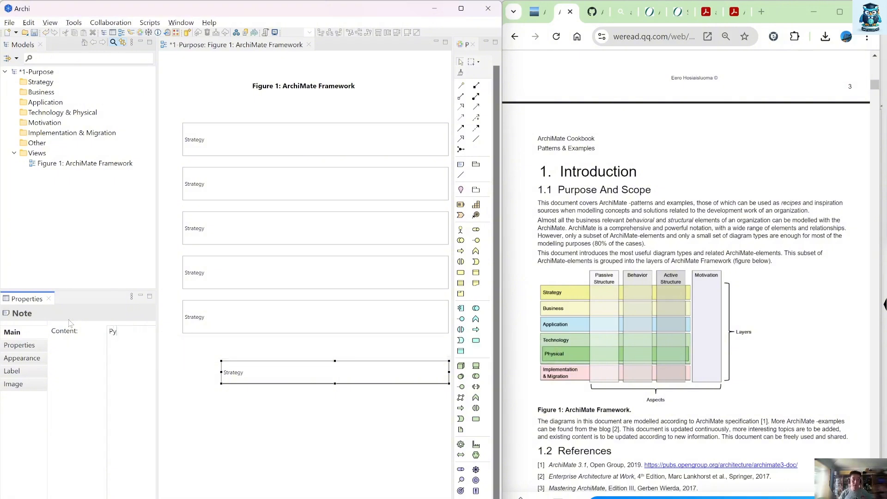
{"action": "type", "text": "hysical"}
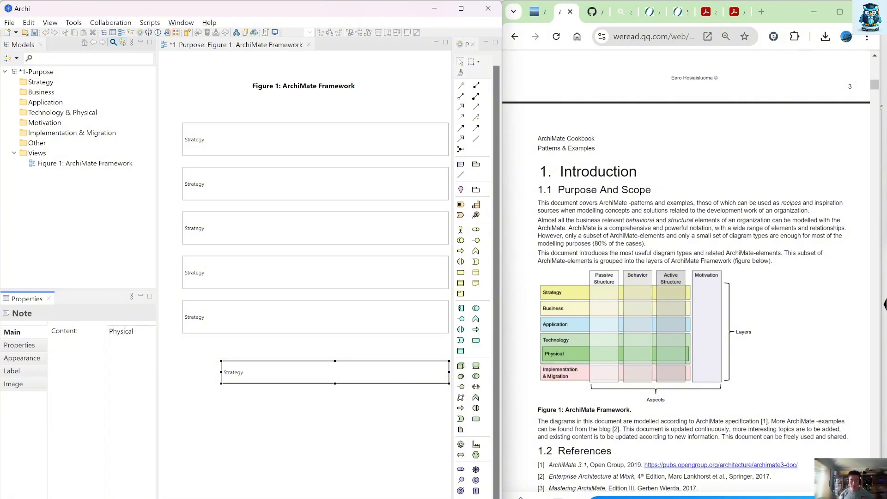
{"action": "left_click", "coordinate": [267, 420]}
{"action": "left_click_drag", "start_coordinate": [268, 369], "coordinate": [257, 271]}
Step: Set the fourth bar's text to "Technology" and the bottom bar's text to "Implementation and Migration"
{"action": "left_click", "coordinate": [198, 276]}
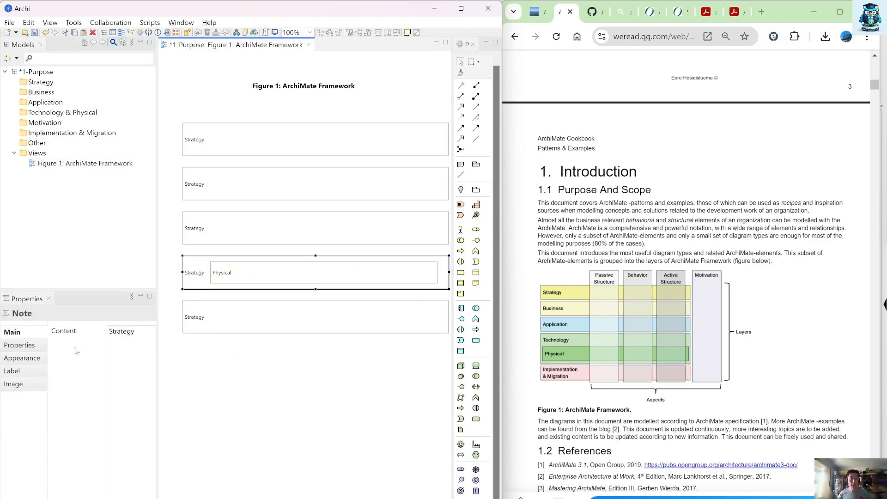
{"action": "left_click", "coordinate": [138, 335]}
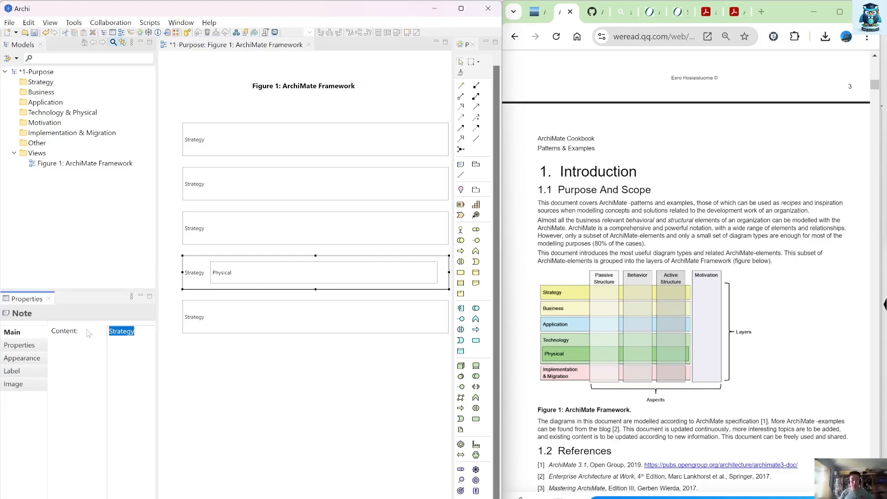
{"action": "type", "text": "Technology"}
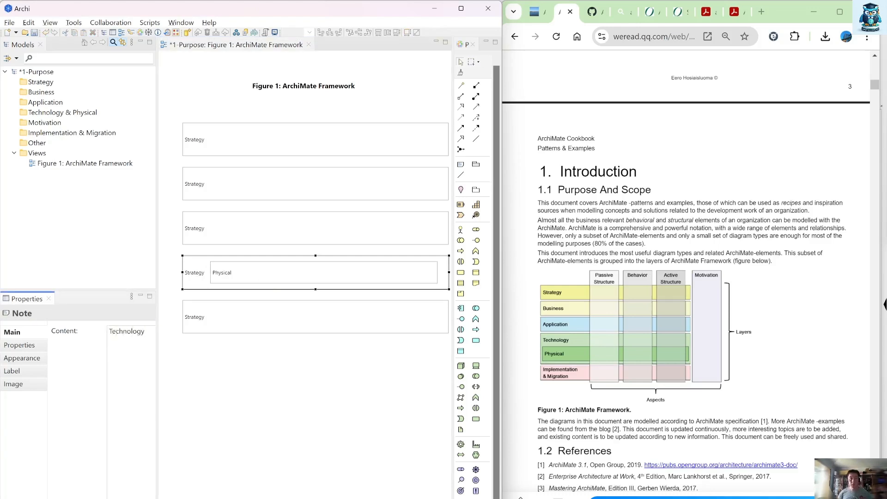
{"action": "left_click", "coordinate": [201, 325]}
{"action": "left_click", "coordinate": [118, 335]}
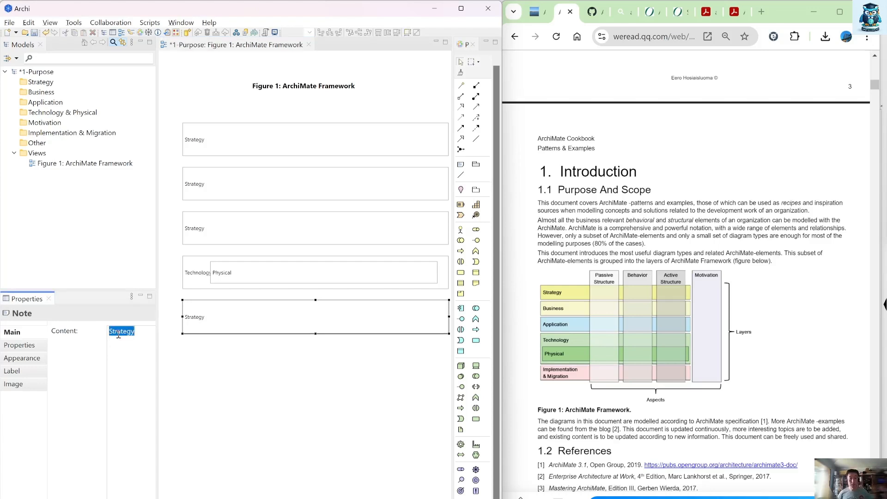
{"action": "type", "text": "Implementa"}
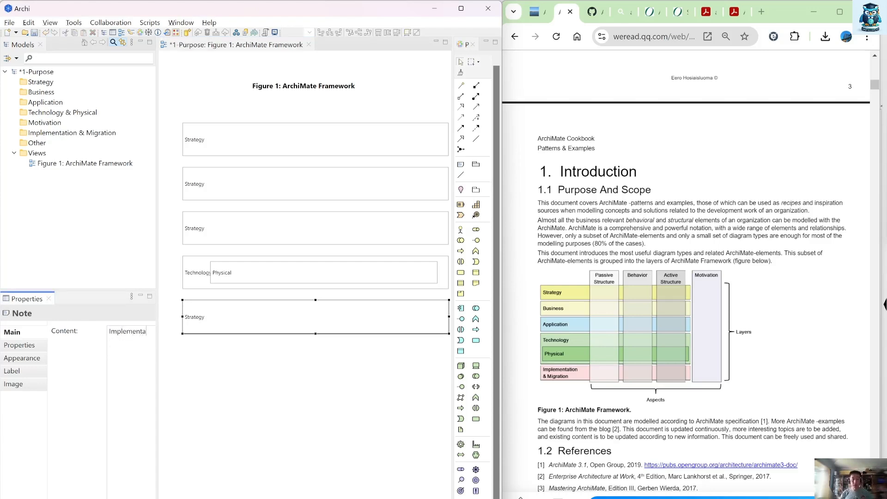
{"action": "type", "text": "tion and Migration"}
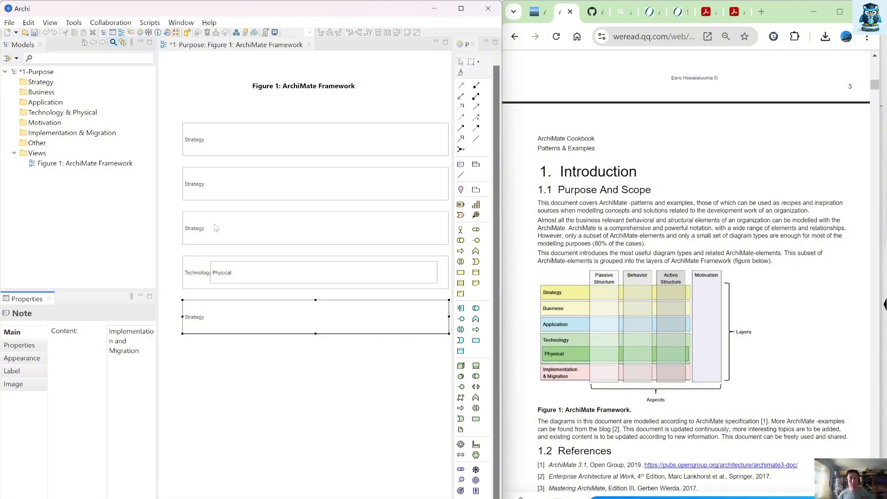
Step: Set the third bar's text to "Application" and the second bar's text to "Business"
{"action": "left_click", "coordinate": [215, 227]}
{"action": "left_click", "coordinate": [134, 336]}
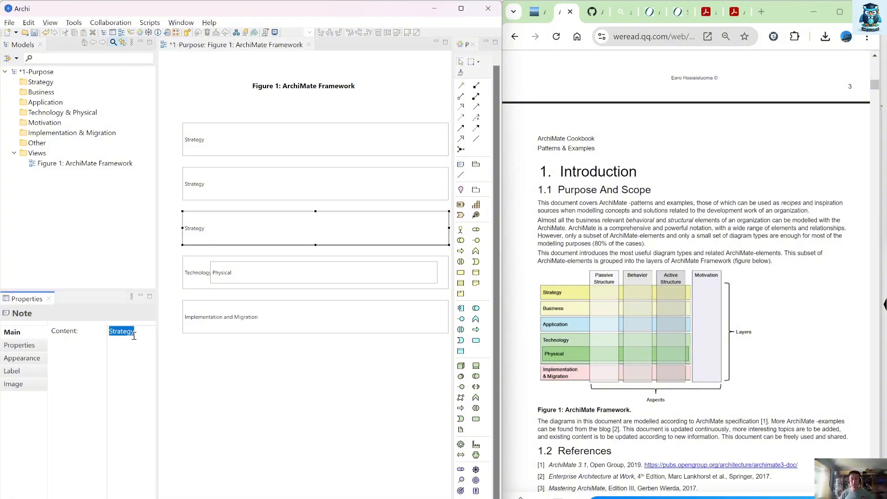
{"action": "type", "text": "Application"}
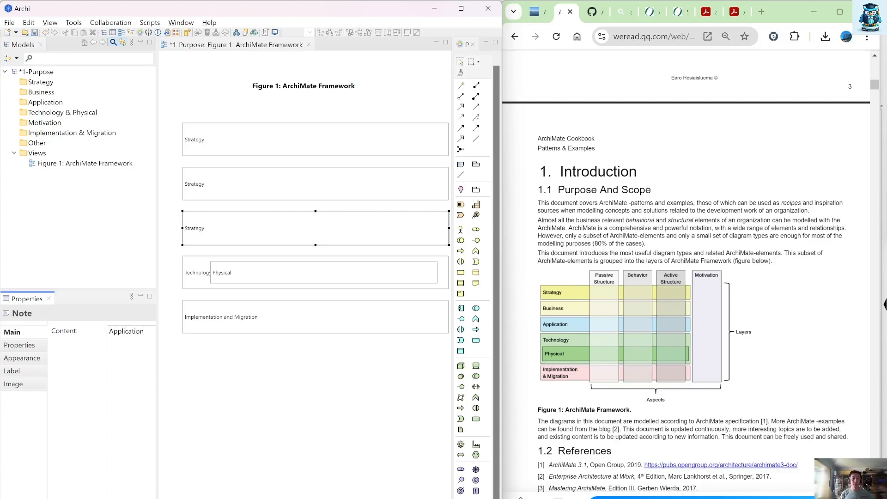
{"action": "left_click", "coordinate": [200, 188]}
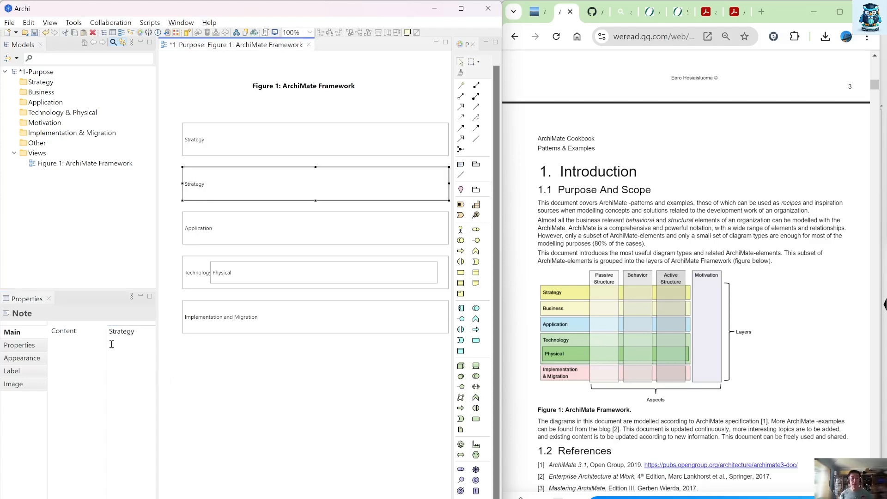
{"action": "left_click", "coordinate": [119, 328]}
{"action": "type", "text": "Business"}
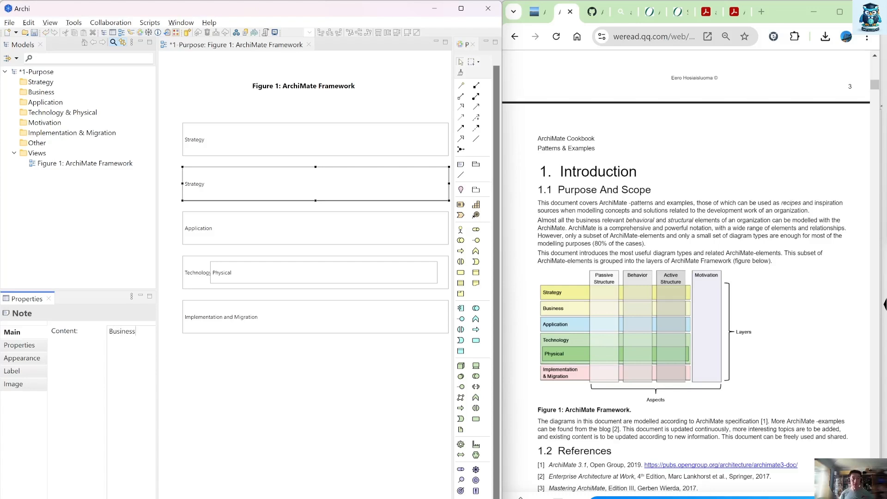
{"action": "left_click", "coordinate": [162, 369]}
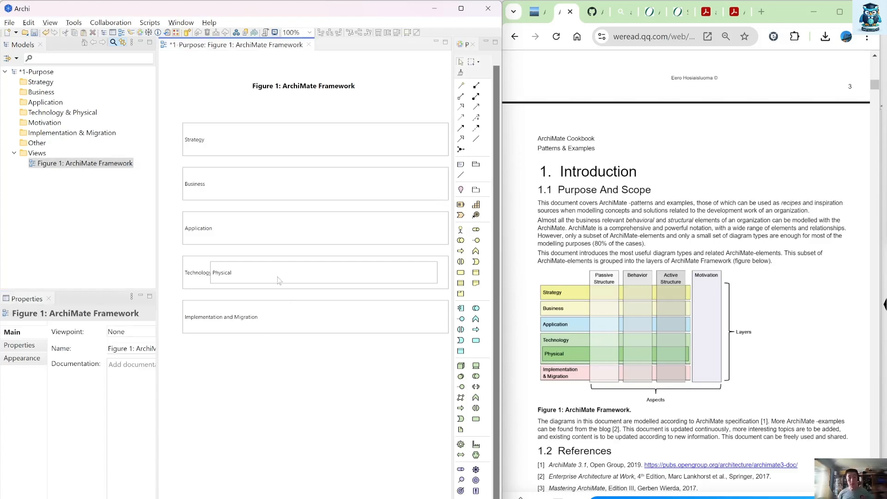
Step: Shift the Physical note clear of the Technology label and shorten it to fit within the Technology bar
{"action": "left_click", "coordinate": [284, 280]}
{"action": "left_click_drag", "start_coordinate": [284, 279], "coordinate": [289, 280]}
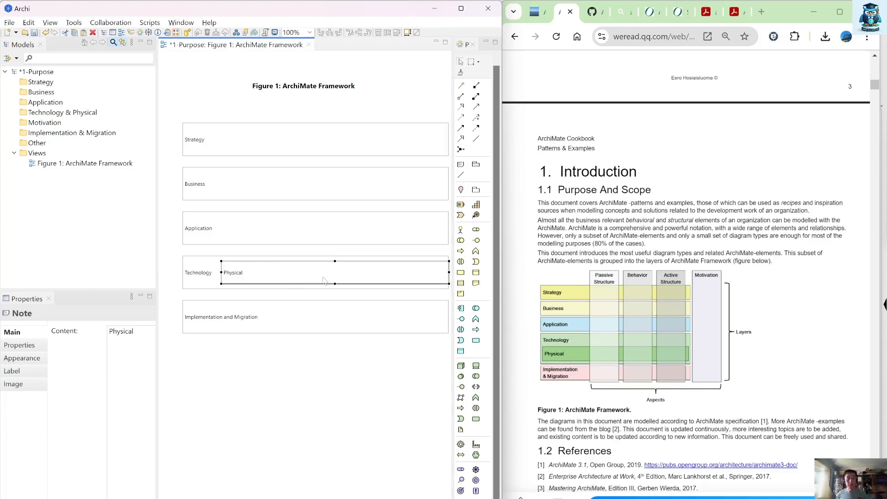
{"action": "left_click_drag", "start_coordinate": [449, 272], "coordinate": [431, 273]}
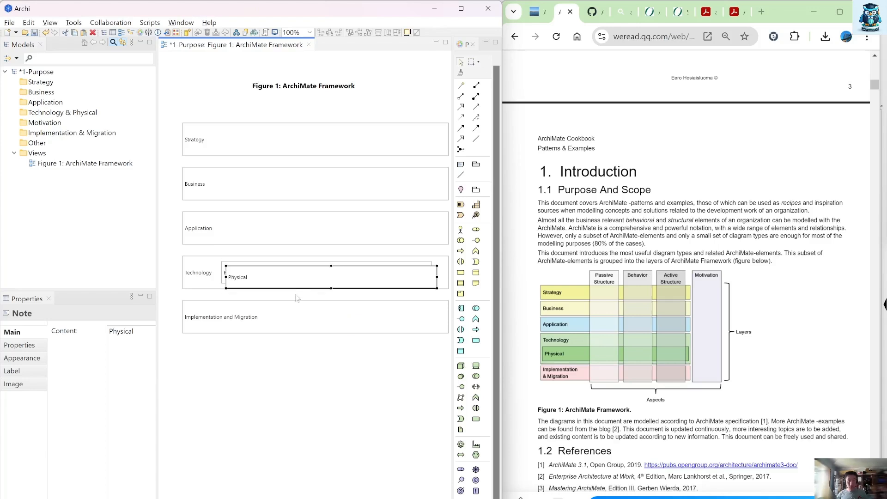
Step: Duplicate the Physical note as a tall, narrow note below the bars, with its text centred horizontally and positioned at the top
{"action": "left_click_drag", "start_coordinate": [294, 279], "coordinate": [276, 367], "text": "ctrl"}
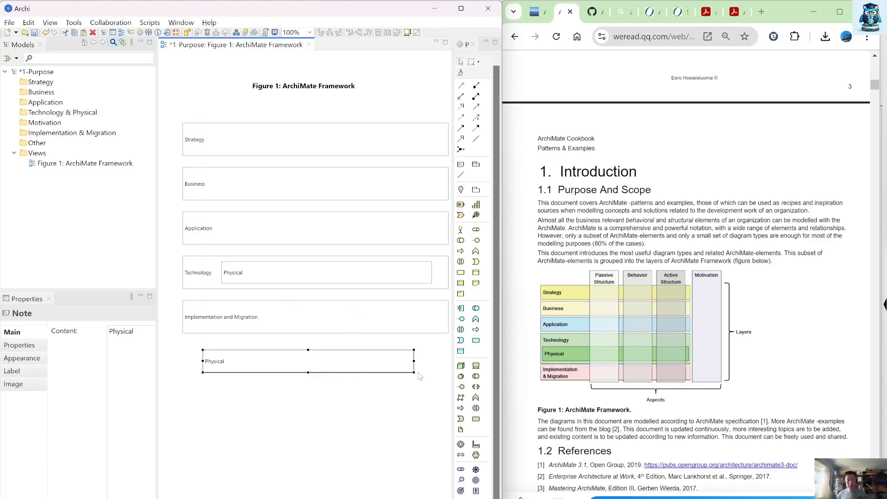
{"action": "left_click_drag", "start_coordinate": [412, 371], "coordinate": [223, 495]}
{"action": "left_click", "coordinate": [24, 359]}
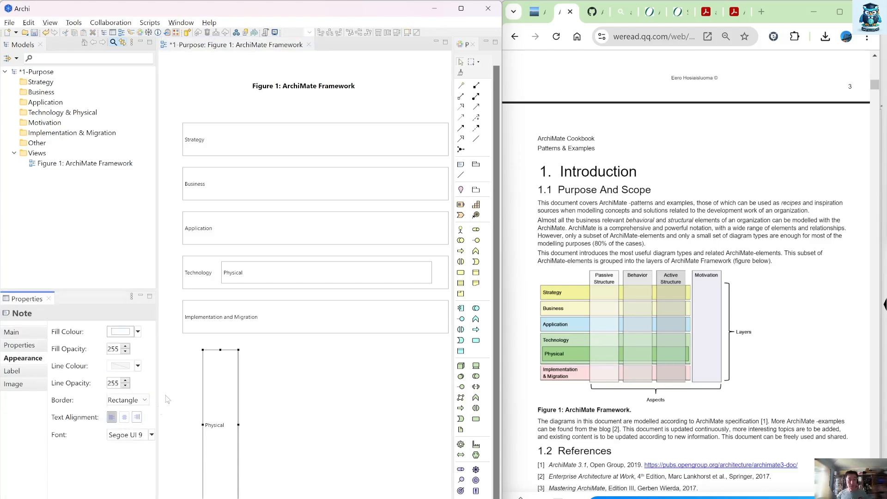
{"action": "left_click", "coordinate": [123, 417]}
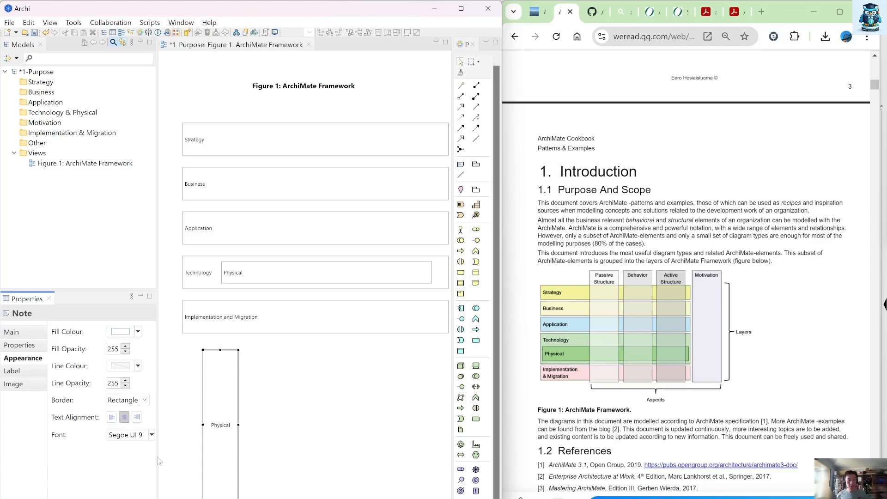
{"action": "left_click_drag", "start_coordinate": [157, 455], "coordinate": [253, 462]}
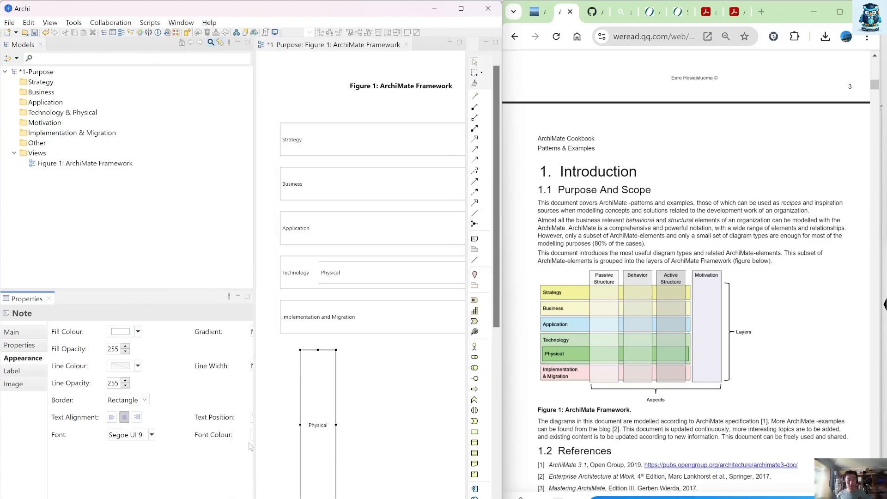
{"action": "left_click", "coordinate": [251, 418]}
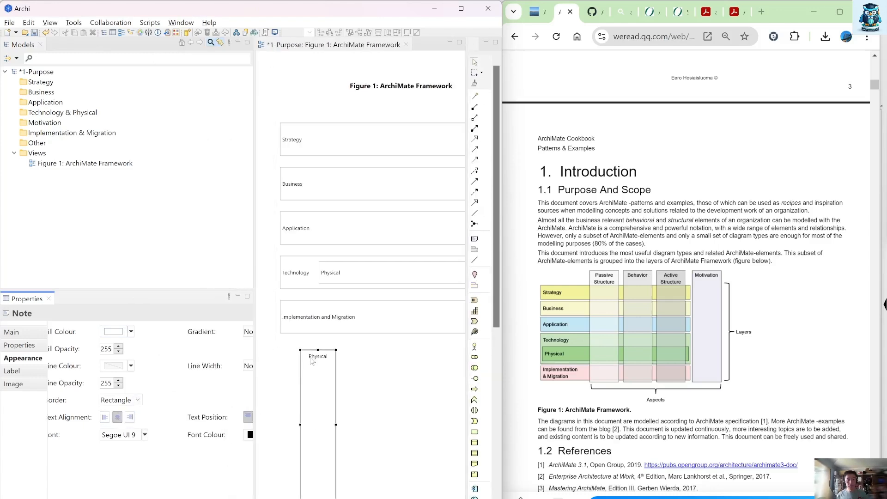
{"action": "left_click_drag", "start_coordinate": [253, 250], "coordinate": [157, 238]}
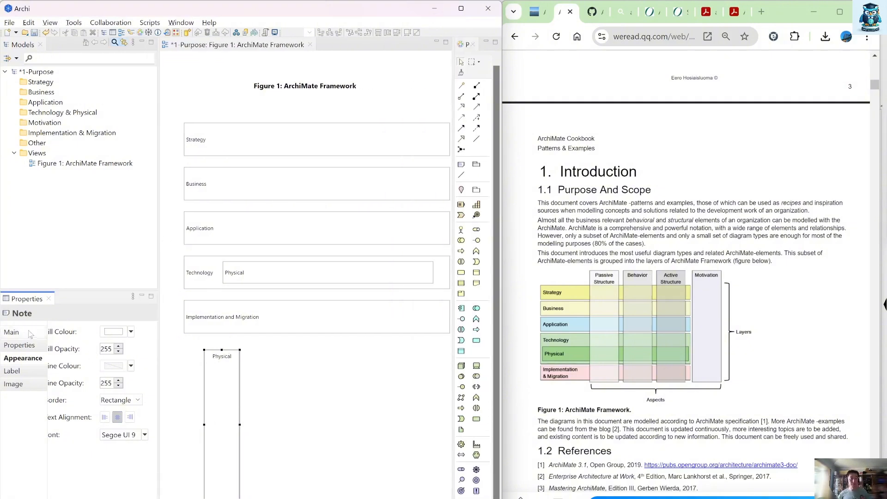
Step: Set the tall note's text to "Passive Structure" and stretch it across all bars, from above Strategy to below Implementation and Migration
{"action": "left_click", "coordinate": [12, 332]}
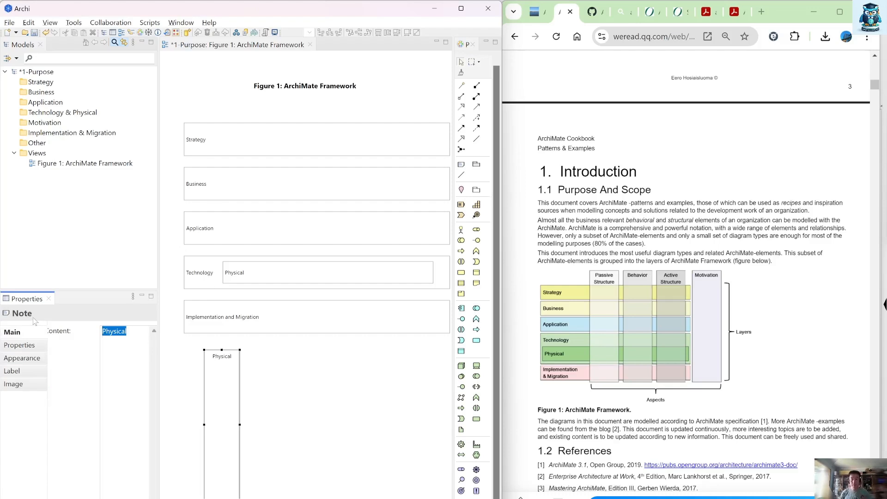
{"action": "type", "text": "Passive St"}
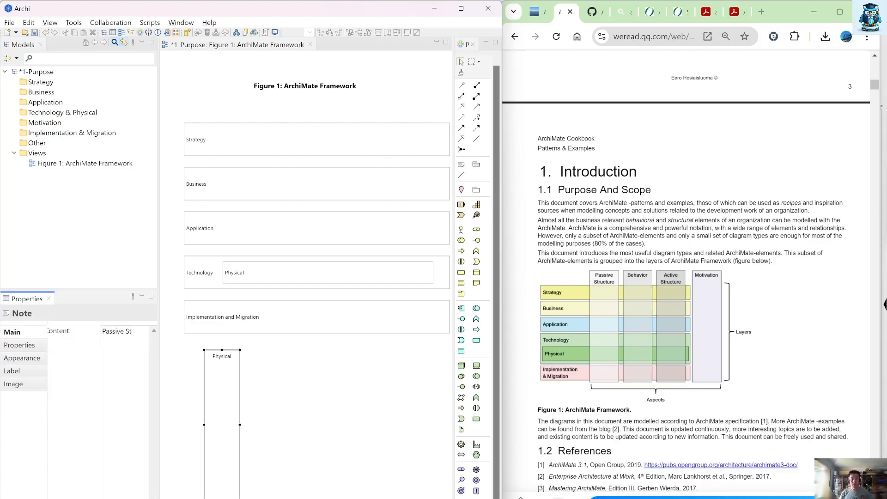
{"action": "type", "text": "ructure"}
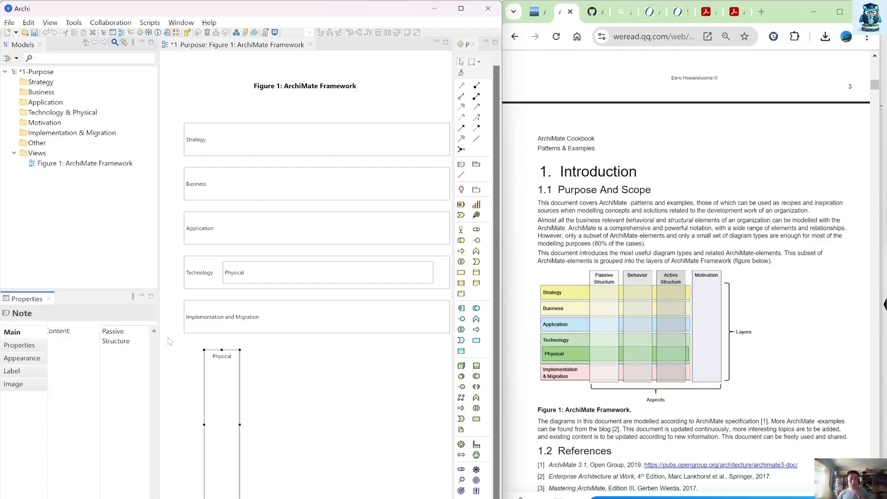
{"action": "left_click", "coordinate": [350, 399]}
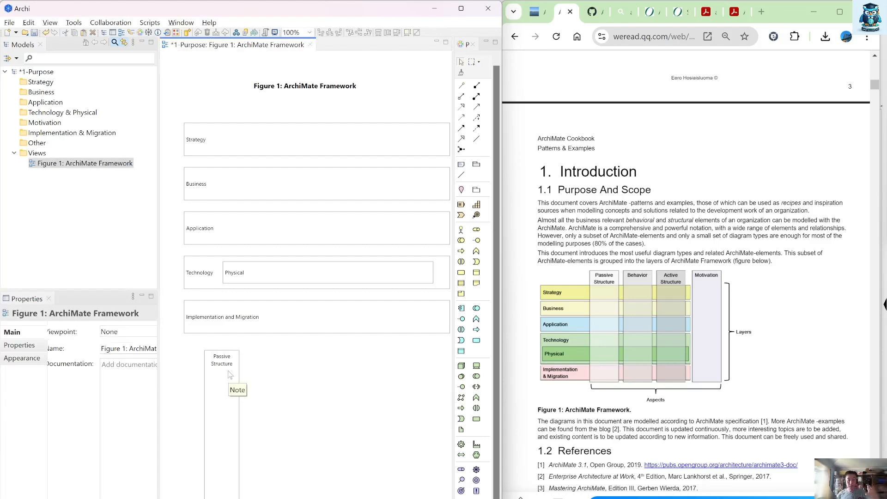
{"action": "left_click_drag", "start_coordinate": [219, 416], "coordinate": [275, 170]}
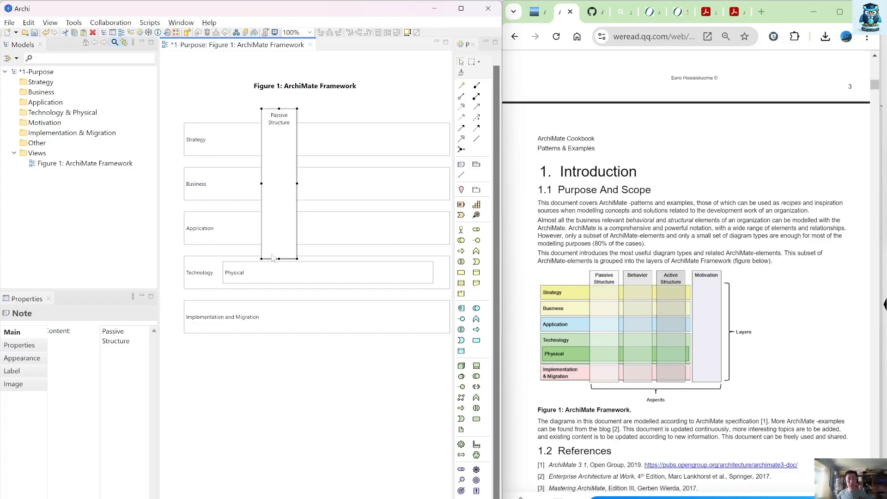
{"action": "left_click_drag", "start_coordinate": [278, 267], "coordinate": [282, 344]}
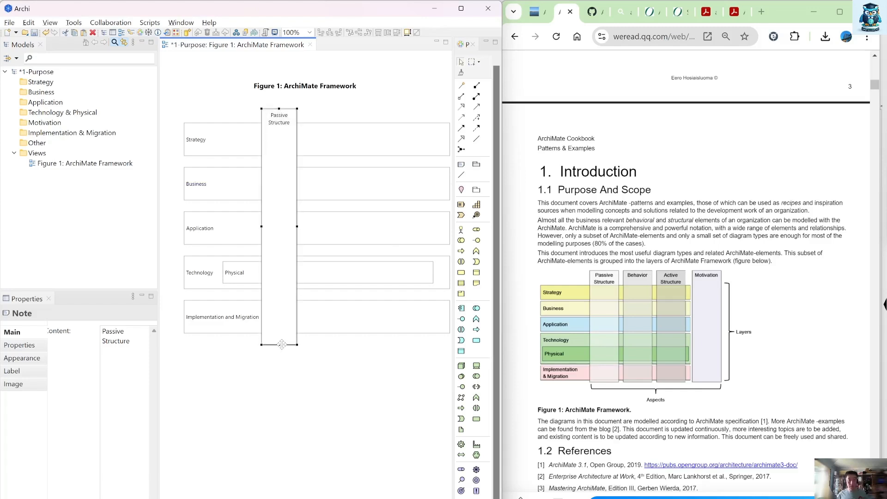
Step: Paste two copies of the Passive Structure note and place them side by side to its right across the bars
{"action": "key", "text": "ctrl+v"}
{"action": "key", "text": "ctrl+v"}
{"action": "left_click_drag", "start_coordinate": [293, 232], "coordinate": [342, 218]}
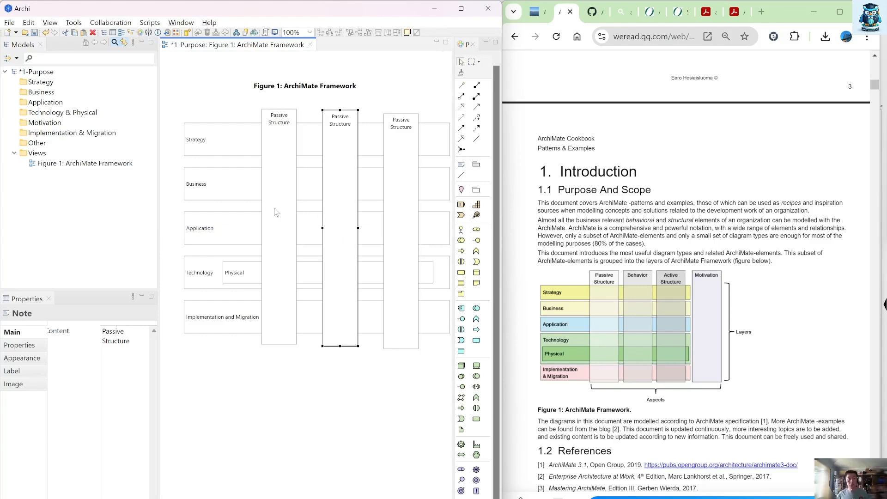
Step: Align the top edges of the three Passive Structure notes
{"action": "left_click", "coordinate": [273, 202]}
{"action": "left_click", "coordinate": [332, 204], "text": "shift"}
{"action": "left_click", "coordinate": [393, 198], "text": "shift"}
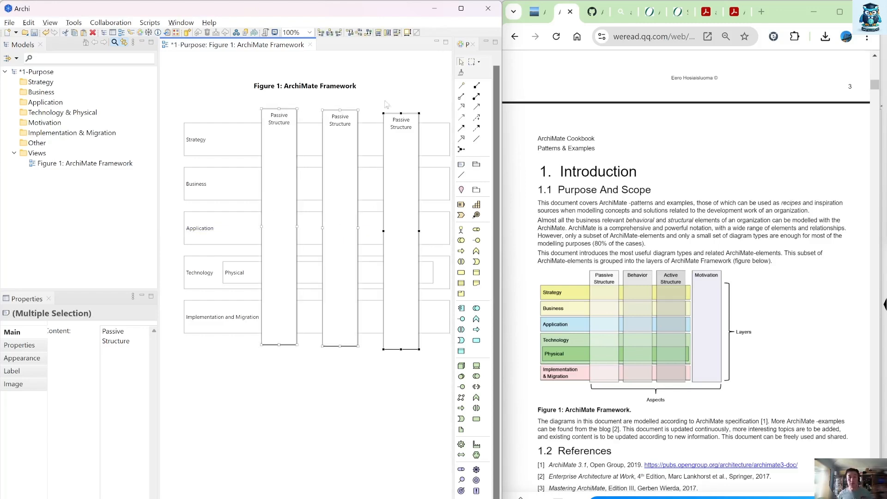
{"action": "left_click", "coordinate": [350, 35]}
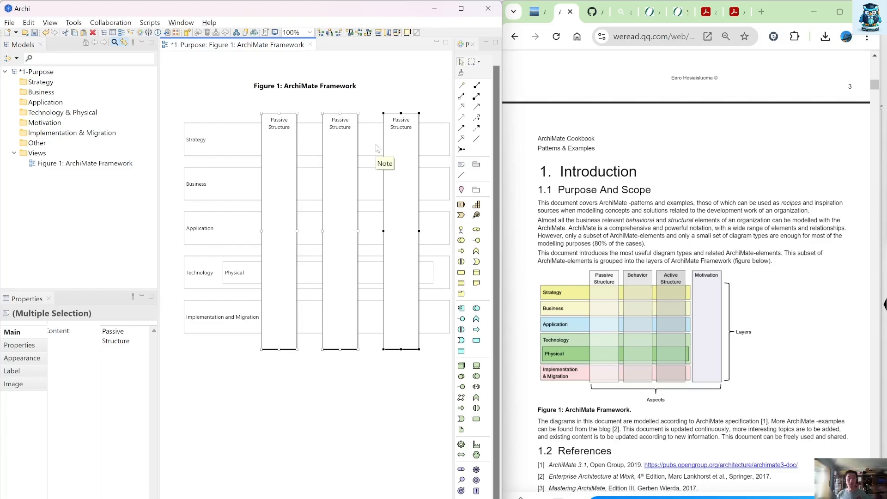
Step: Set the middle vertical note's text to "Behavior" and move the third vertical note slightly closer to it
{"action": "left_click", "coordinate": [347, 153]}
{"action": "left_click", "coordinate": [333, 136]}
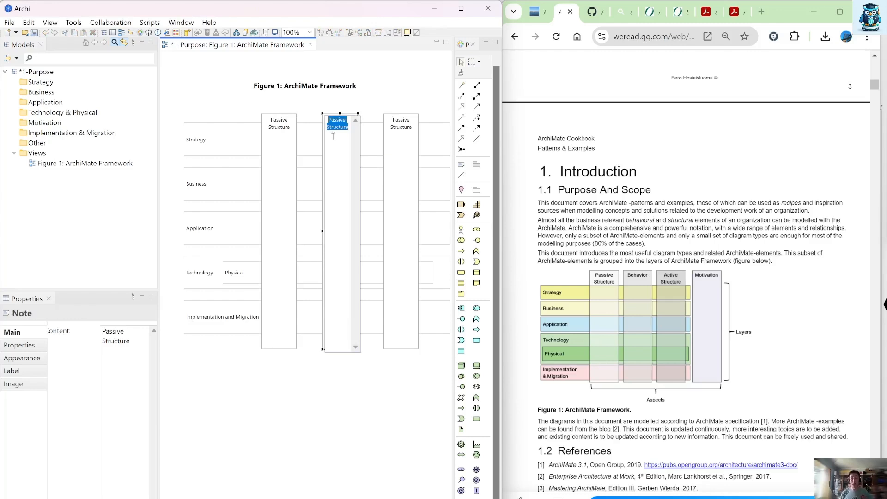
{"action": "type", "text": "Behavior"}
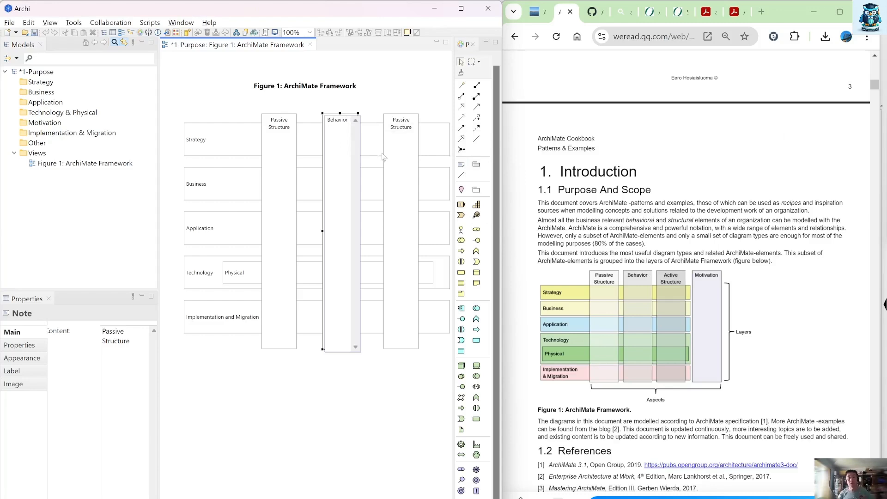
{"action": "left_click_drag", "start_coordinate": [415, 164], "coordinate": [410, 163]}
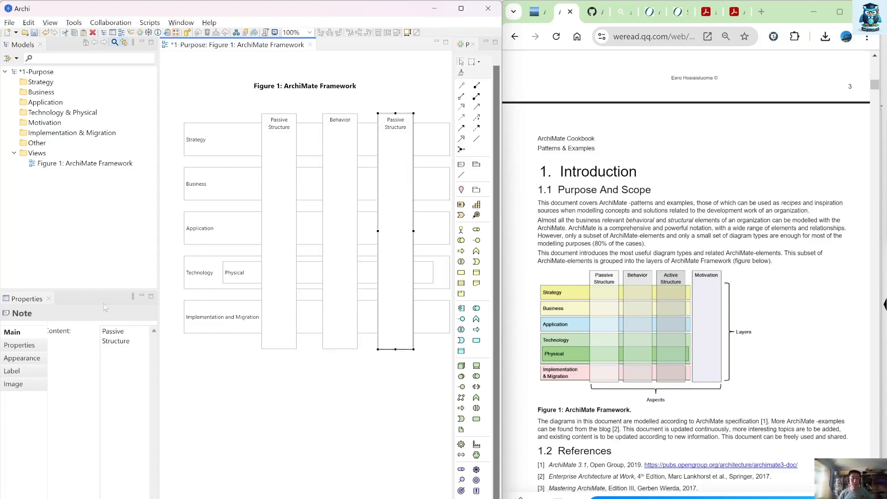
Step: Set the third vertical note's text to "Active Structure" and narrow the model tree area to widen the diagram canvas
{"action": "double_click", "coordinate": [111, 333]}
{"action": "type", "text": "Active"}
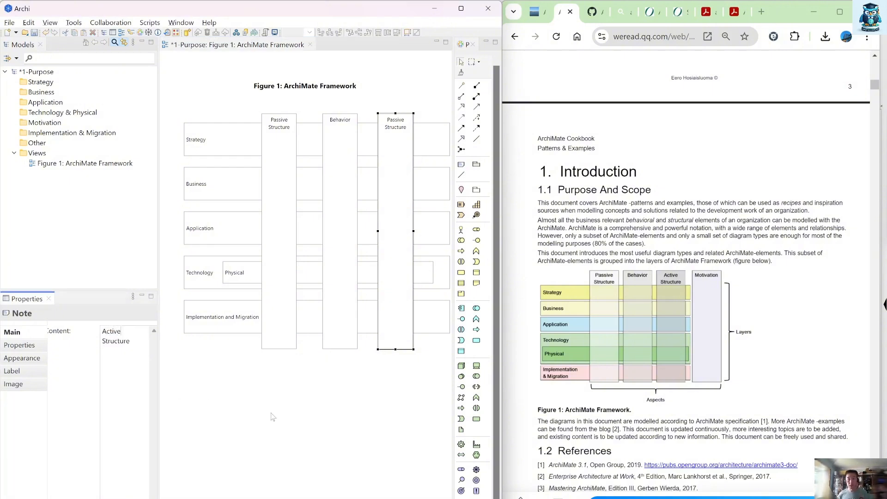
{"action": "left_click", "coordinate": [342, 469]}
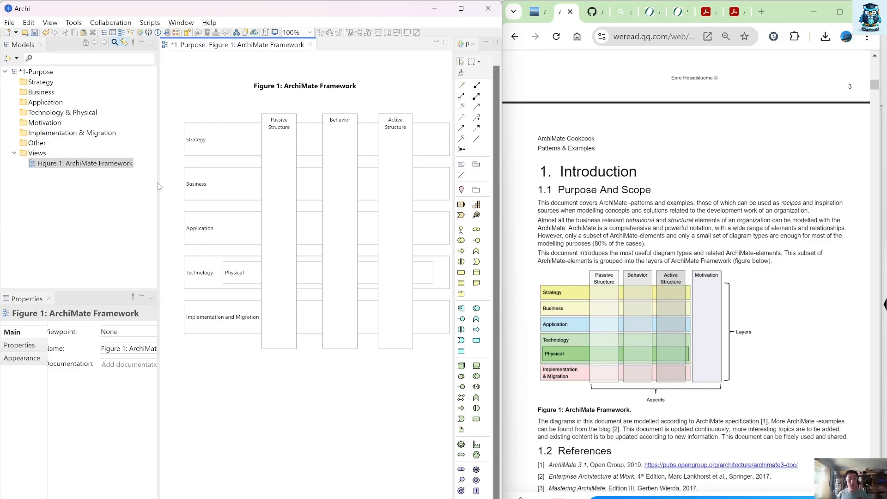
{"action": "left_click_drag", "start_coordinate": [159, 182], "coordinate": [135, 180]}
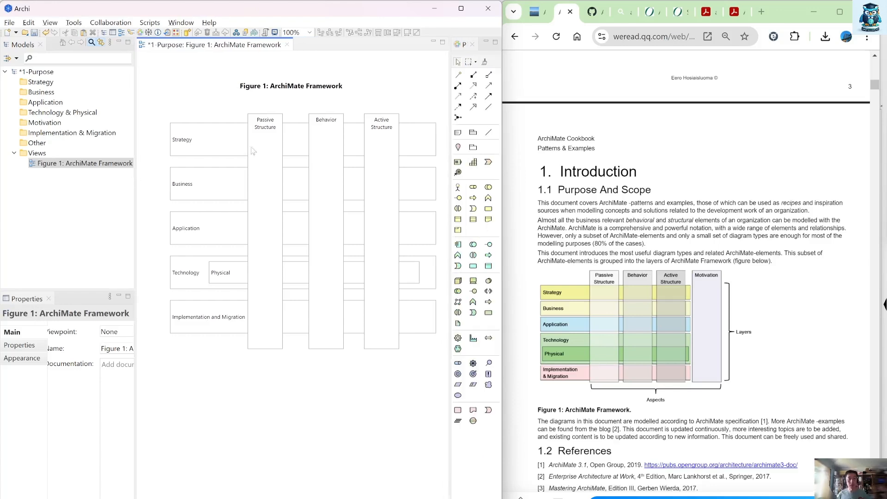
{"action": "left_click", "coordinate": [384, 165]}
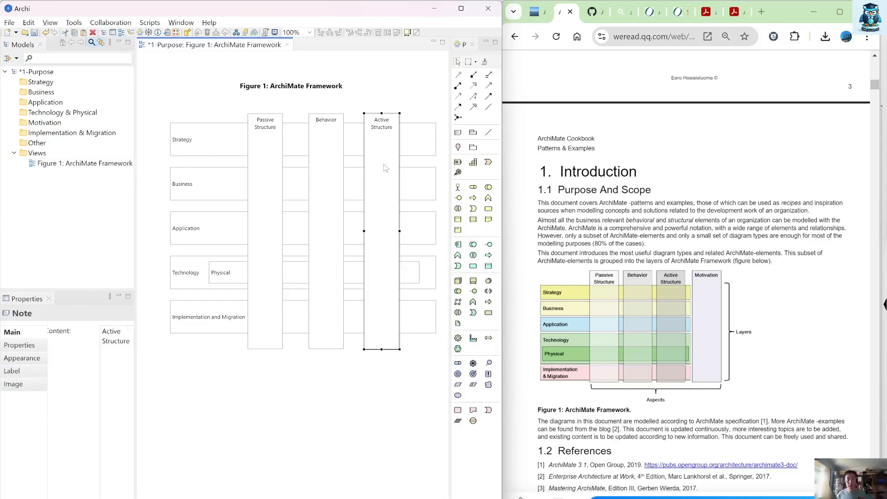
{"action": "left_click_drag", "start_coordinate": [394, 163], "coordinate": [459, 162], "text": "ctrl"}
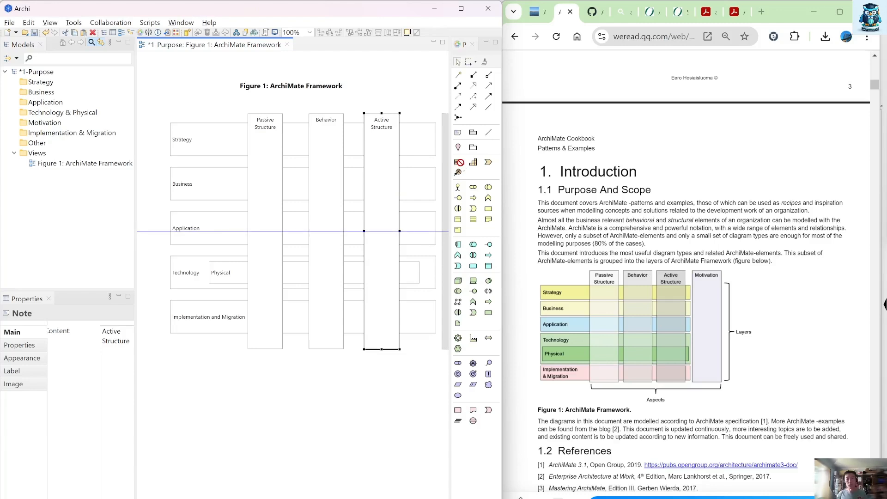
{"action": "left_click_drag", "start_coordinate": [458, 162], "coordinate": [459, 164], "text": "ctrl"}
{"action": "left_click_drag", "start_coordinate": [349, 454], "coordinate": [277, 448]}
{"action": "left_click_drag", "start_coordinate": [384, 185], "coordinate": [335, 440], "text": "ctrl"}
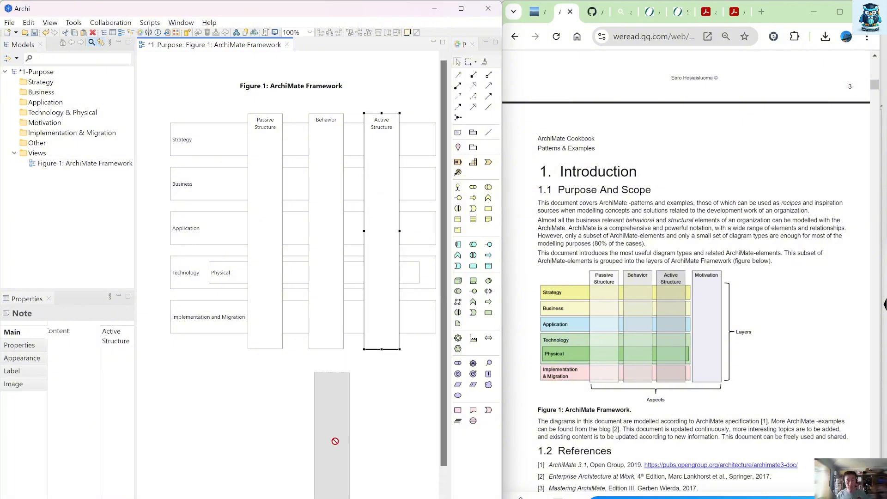
{"action": "left_click_drag", "start_coordinate": [336, 445], "coordinate": [336, 445]}
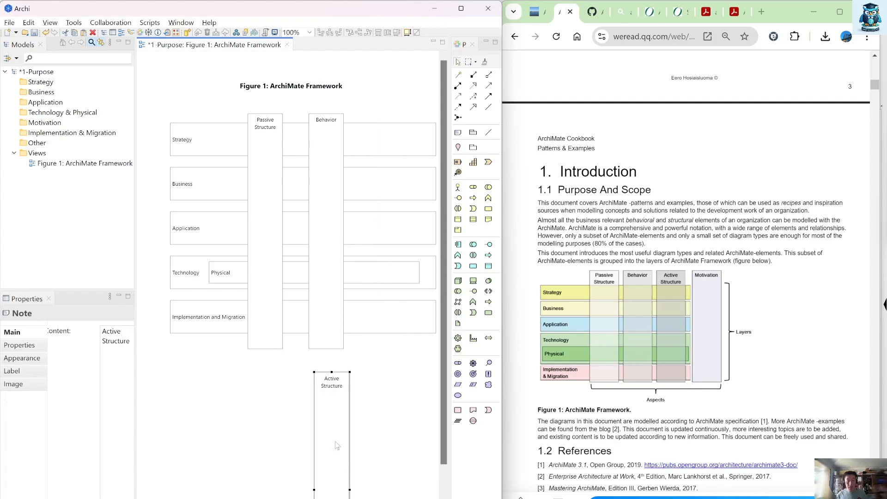
{"action": "key", "text": "ctrl+z"}
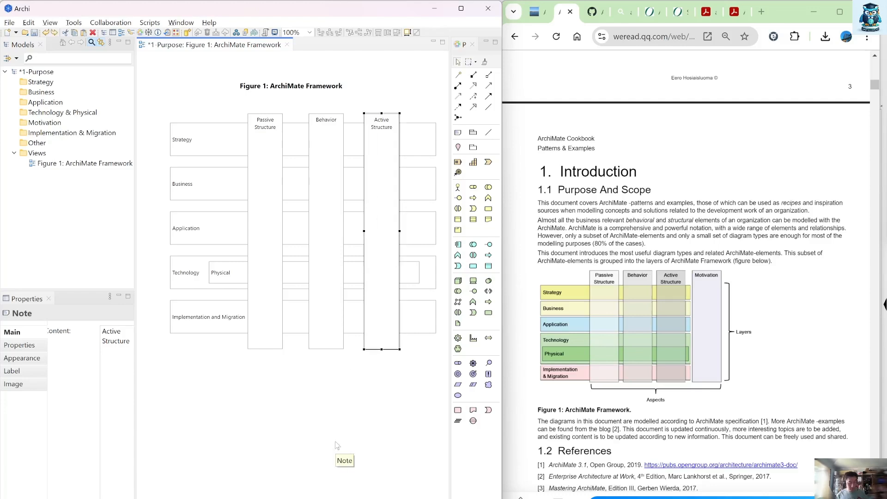
Step: Paste a copy of the Active Structure note, place it beyond the bars' right ends at the same height, and set its text to "Motivation"
{"action": "key", "text": "ctrl+v"}
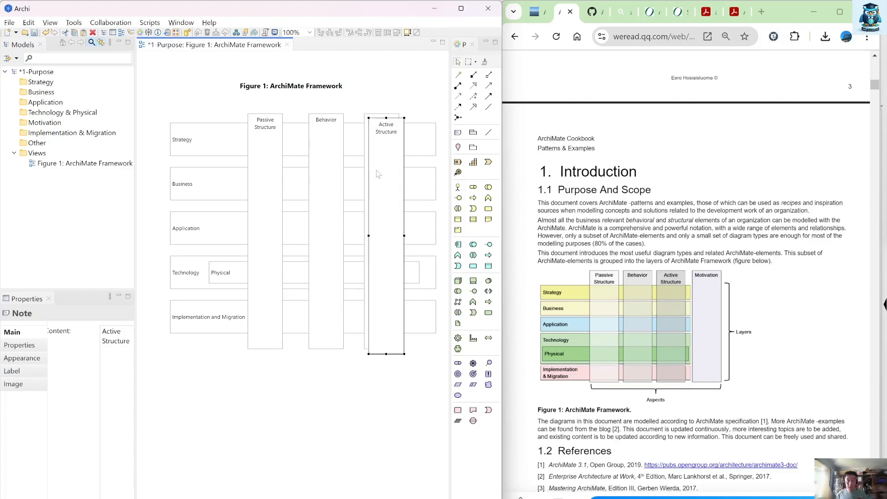
{"action": "mouse_move", "coordinate": [376, 170]}
{"action": "left_mouse_down"}
{"action": "mouse_move", "coordinate": [445, 165]}
{"action": "mouse_move", "coordinate": [370, 166]}
{"action": "mouse_move", "coordinate": [384, 165]}
{"action": "left_mouse_up"}
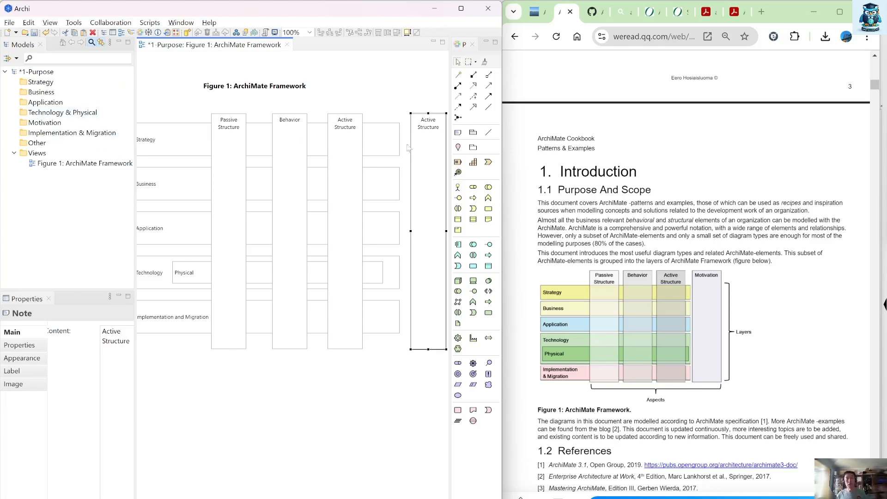
{"action": "triple_click", "coordinate": [115, 330]}
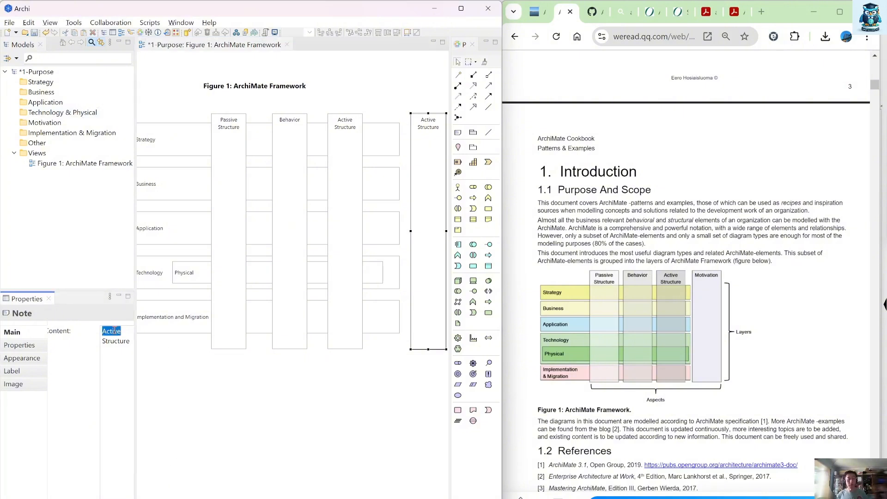
{"action": "type", "text": "Mo"}
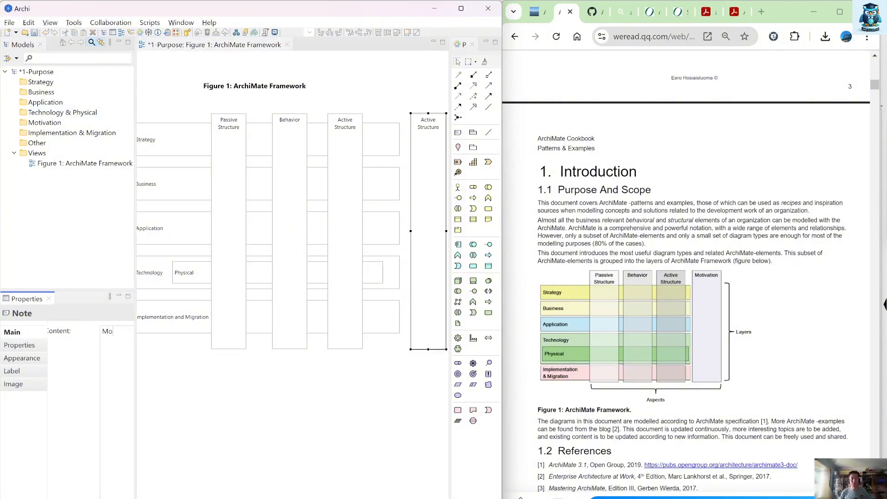
{"action": "type", "text": "tivation"}
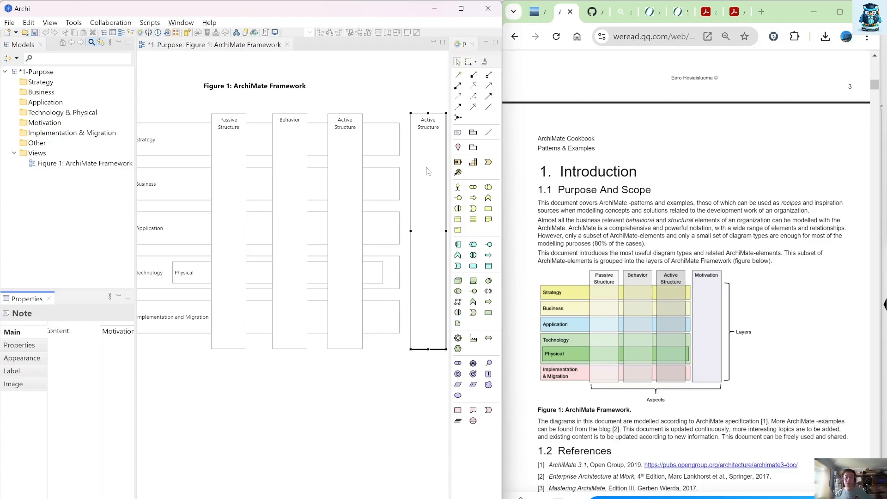
{"action": "left_click", "coordinate": [428, 162]}
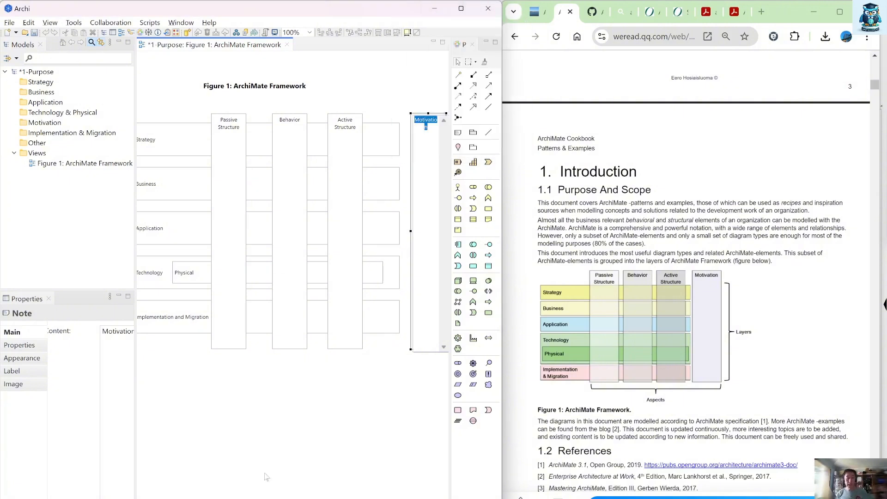
{"action": "left_click_drag", "start_coordinate": [244, 428], "coordinate": [276, 434]}
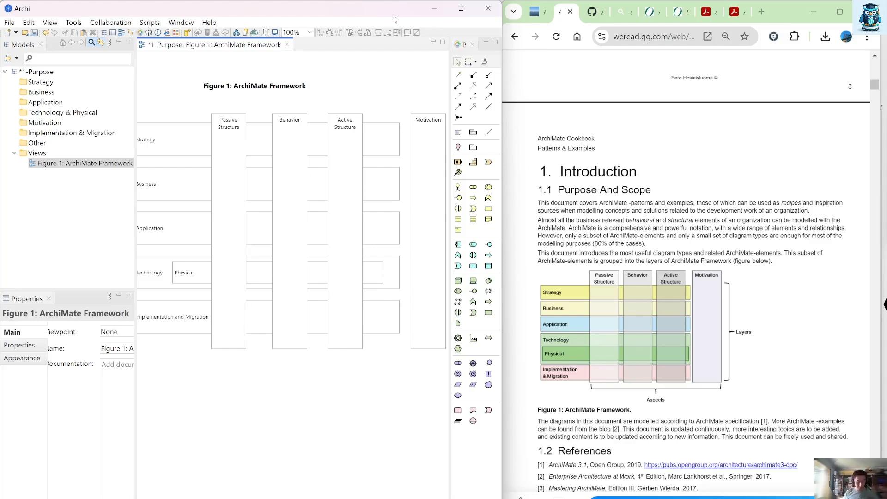
{"action": "key", "text": "ctrl+shift+s"}
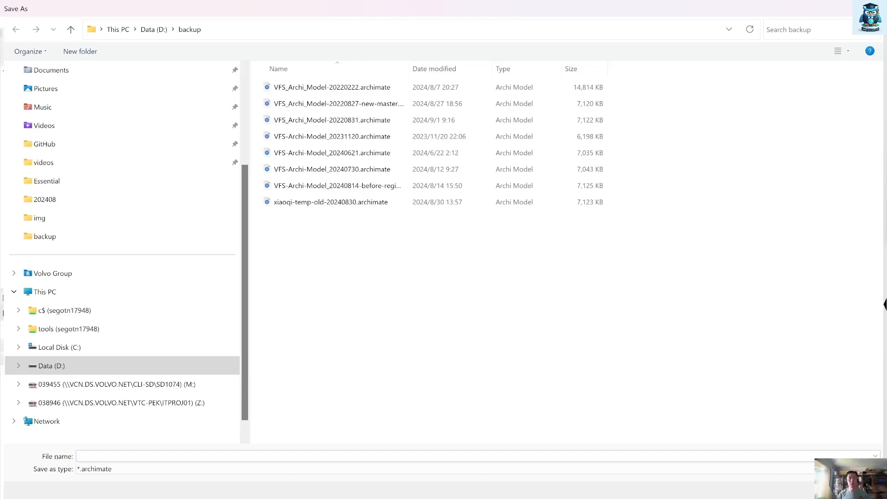
{"action": "key", "text": "Escape"}
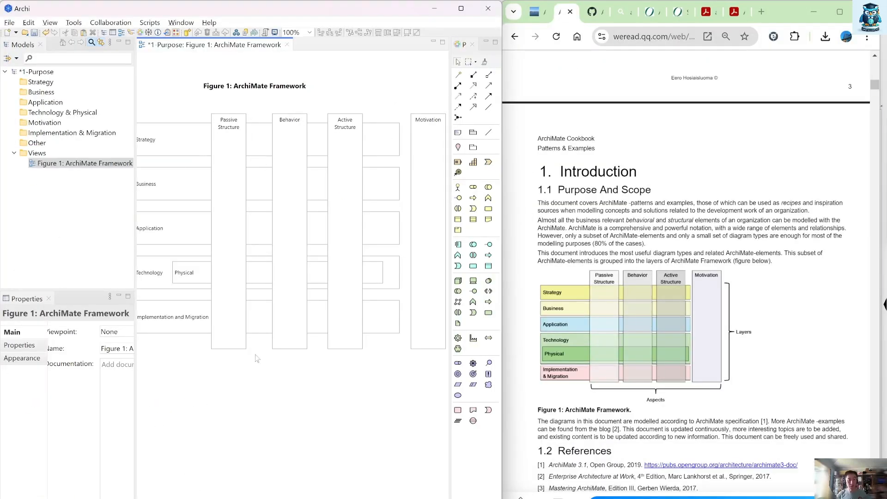
Step: Maximize the Archi window and set the Strategy note's fill colour to orange
{"action": "left_click", "coordinate": [203, 87]}
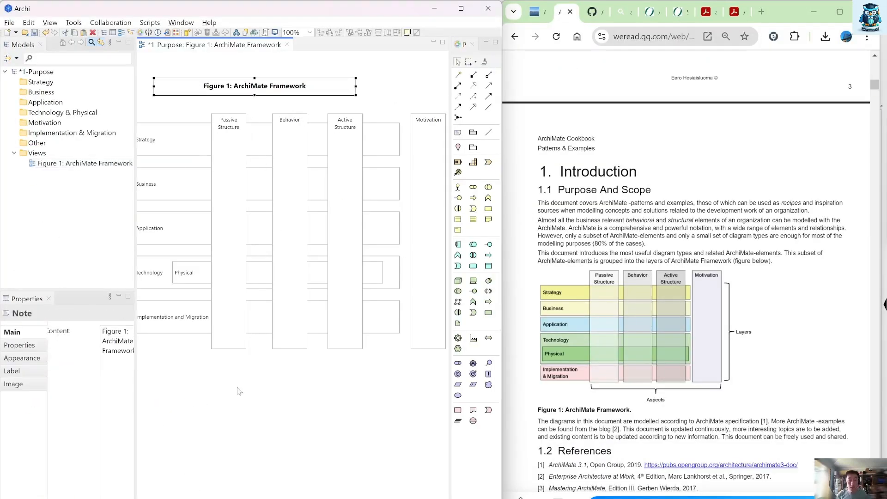
{"action": "left_click", "coordinate": [466, 11]}
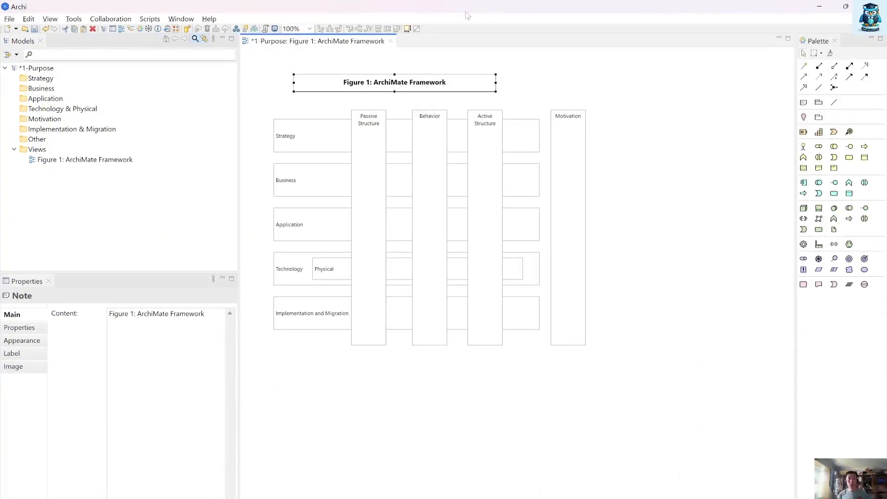
{"action": "left_click", "coordinate": [314, 148]}
{"action": "left_click", "coordinate": [23, 340]}
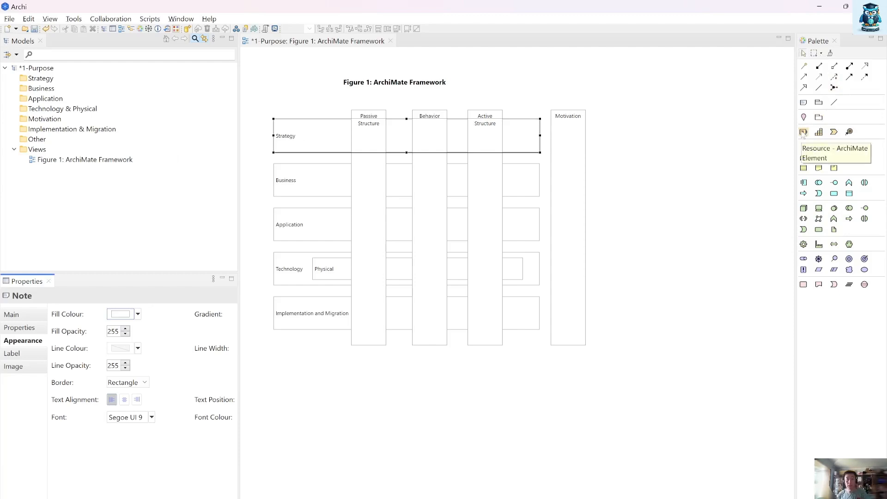
{"action": "left_click", "coordinate": [120, 314]}
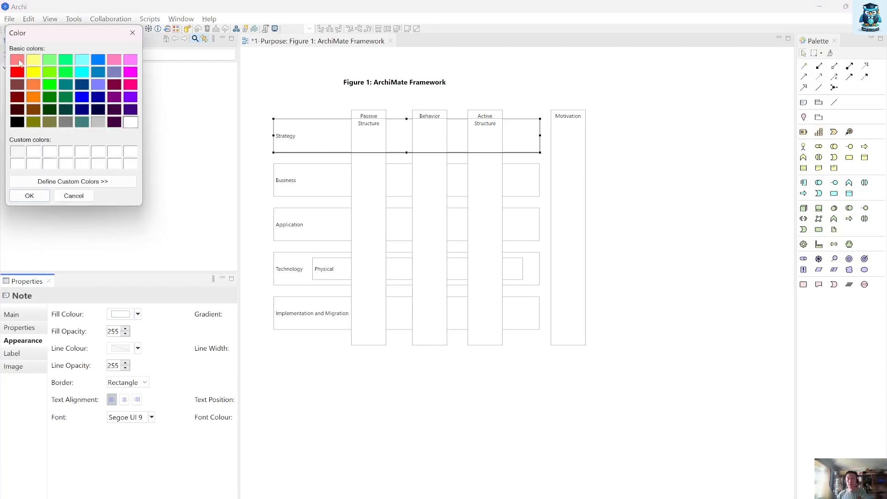
{"action": "left_click", "coordinate": [34, 99]}
{"action": "left_click", "coordinate": [29, 196]}
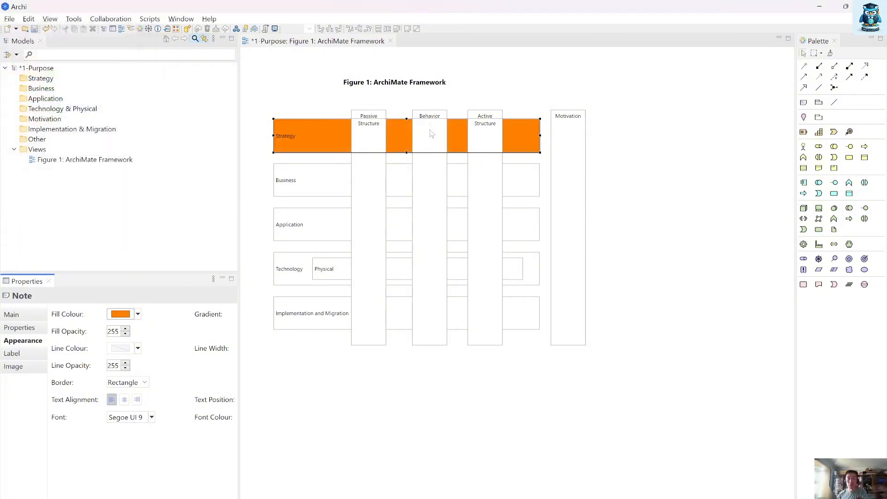
Step: Set the Business note's fill colour to light yellow from the basic colors
{"action": "left_click", "coordinate": [334, 181]}
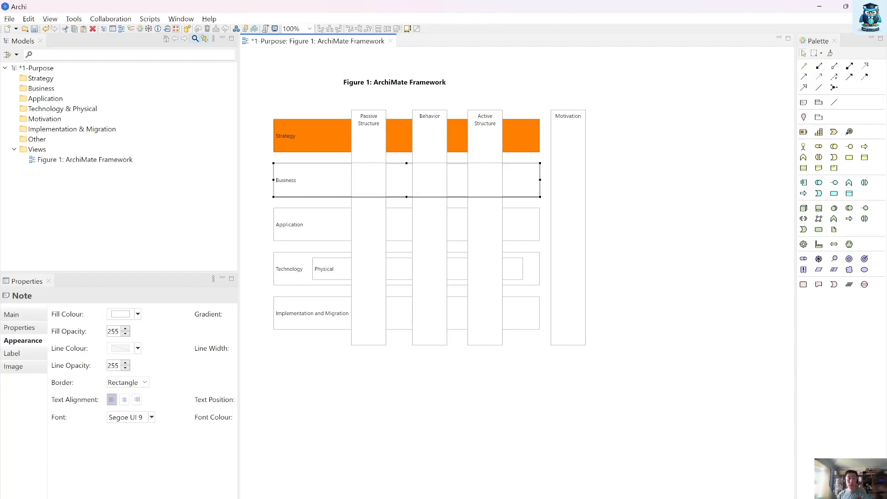
{"action": "left_click", "coordinate": [120, 314]}
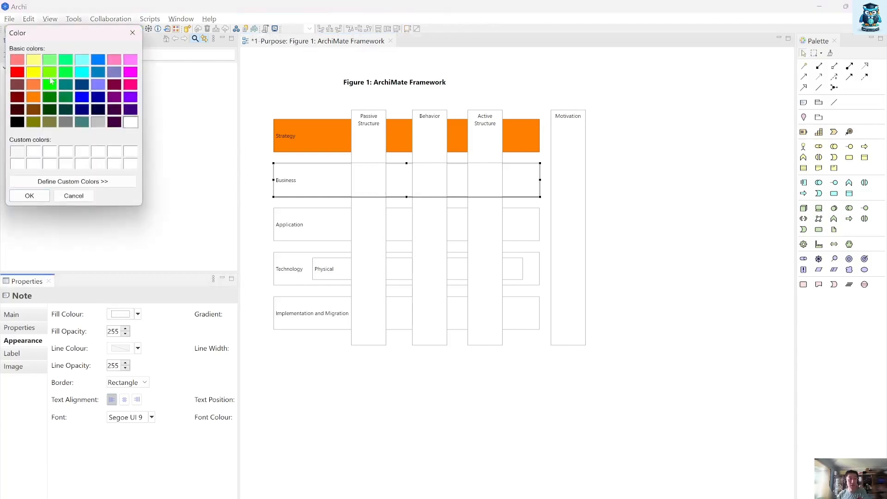
{"action": "left_click", "coordinate": [36, 70]}
{"action": "left_click", "coordinate": [47, 195]}
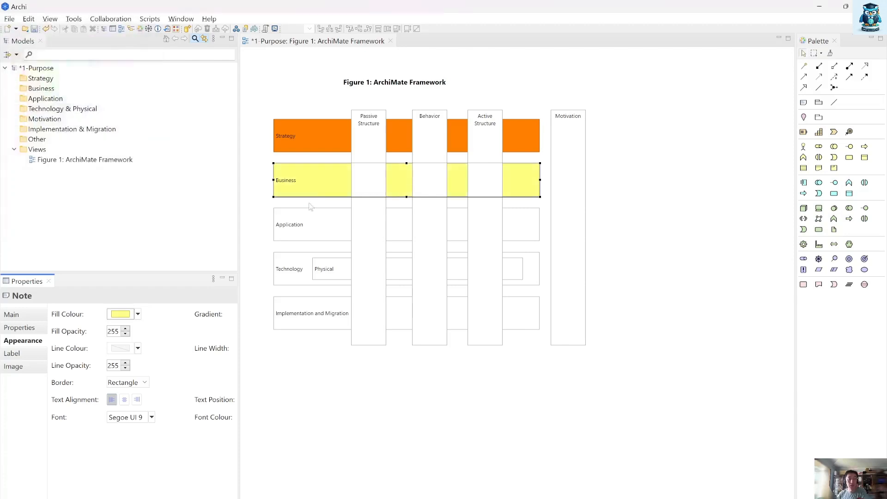
Step: Set the Application note's fill colour to light cyan from the basic colors
{"action": "left_click", "coordinate": [327, 225]}
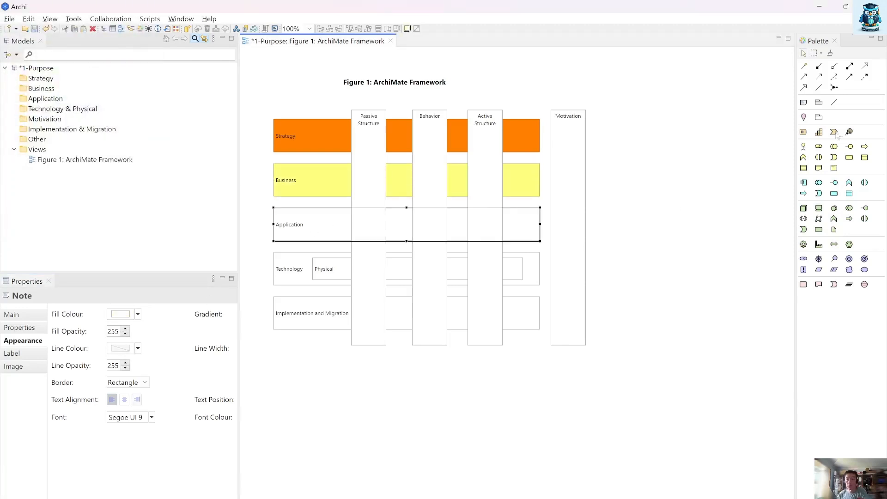
{"action": "left_click", "coordinate": [120, 313]}
{"action": "left_click", "coordinate": [88, 62]}
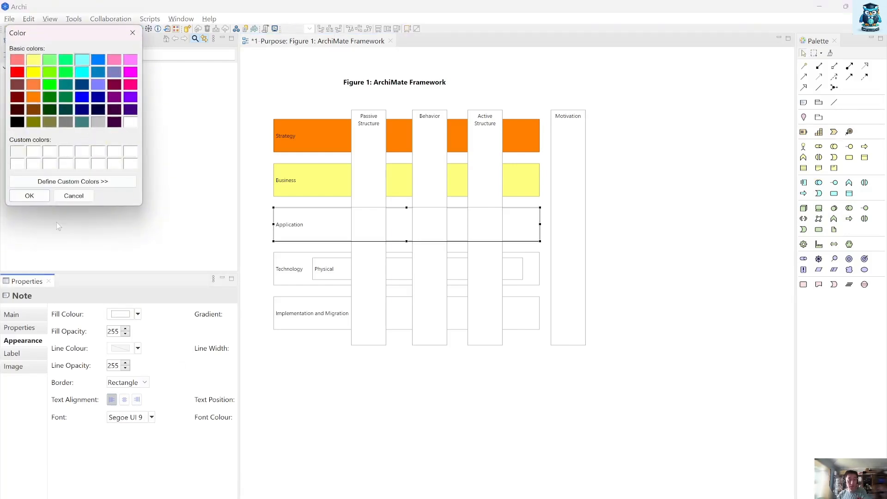
{"action": "left_click", "coordinate": [29, 196]}
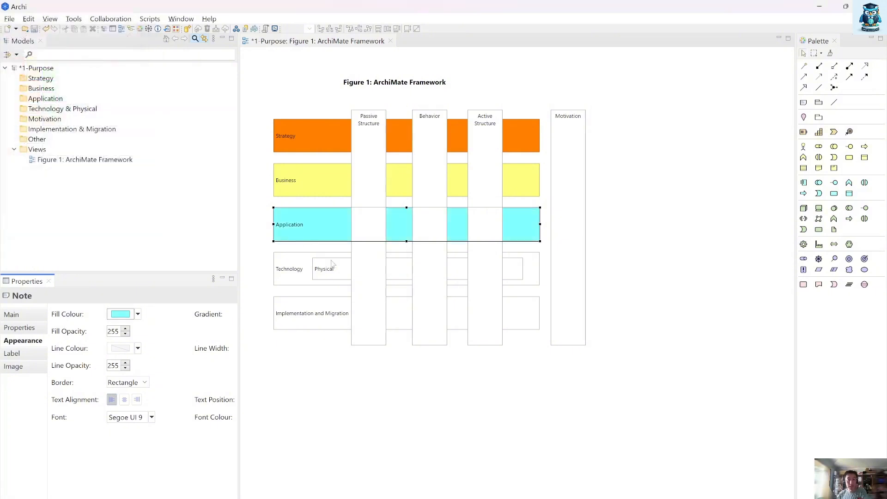
Step: Set the Technology note's fill colour to bright green from the basic colors
{"action": "left_click", "coordinate": [298, 271]}
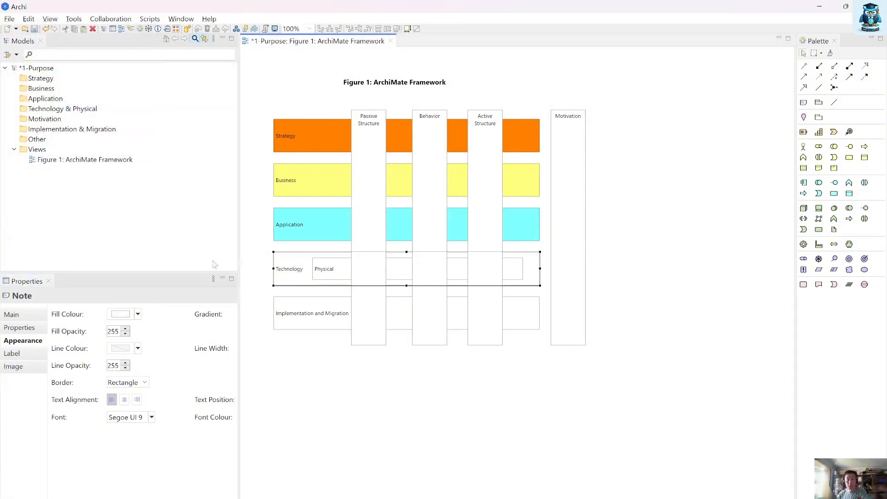
{"action": "left_click", "coordinate": [121, 314]}
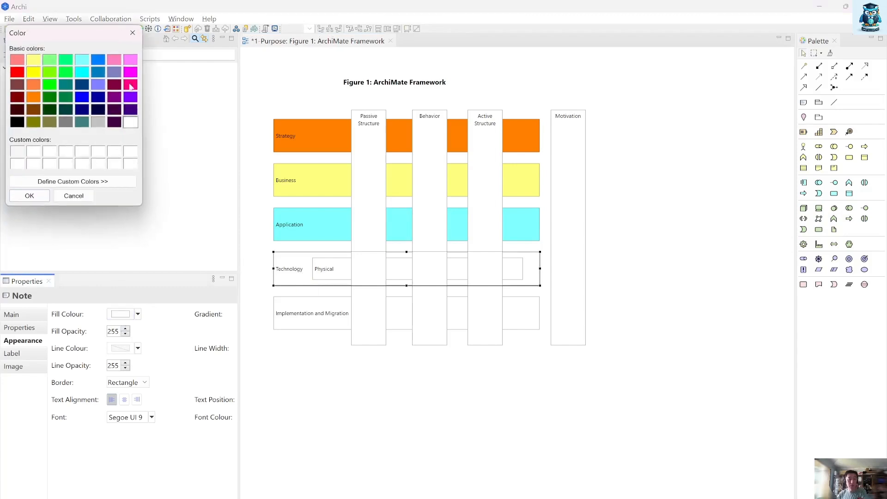
{"action": "left_click", "coordinate": [48, 87]}
{"action": "left_click", "coordinate": [29, 196]}
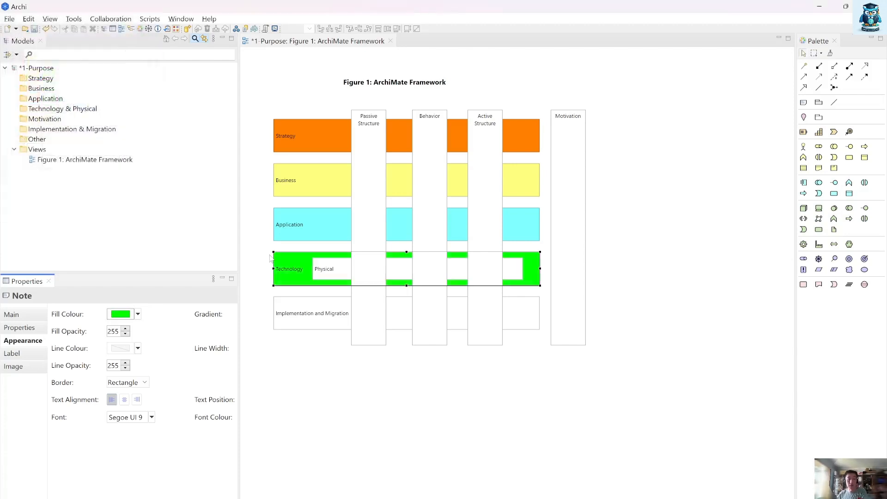
Step: Set the fill colour of the Physical note inside Technology to yellowish lime green
{"action": "left_click", "coordinate": [335, 273]}
{"action": "left_click", "coordinate": [120, 314]}
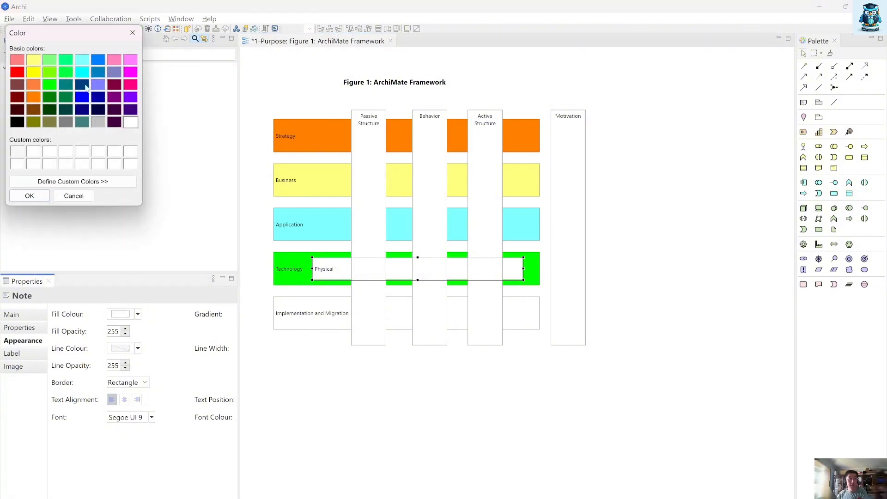
{"action": "left_click", "coordinate": [50, 72]}
{"action": "left_click", "coordinate": [28, 196]}
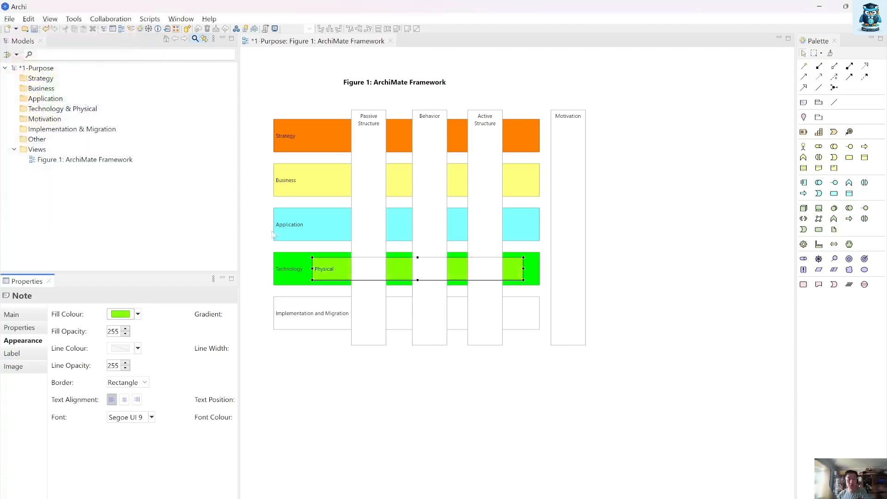
Step: Set the Implementation and Migration note's fill colour to pink from the basic colors
{"action": "left_click", "coordinate": [311, 307]}
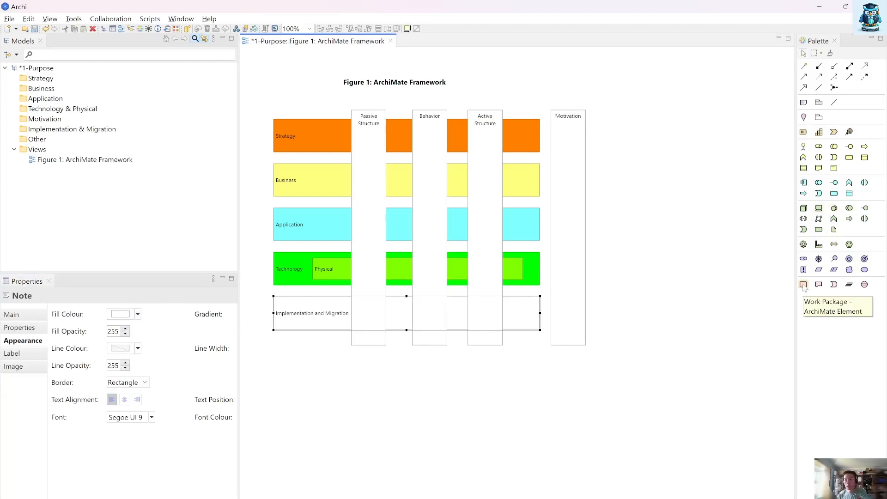
{"action": "left_click", "coordinate": [124, 310]}
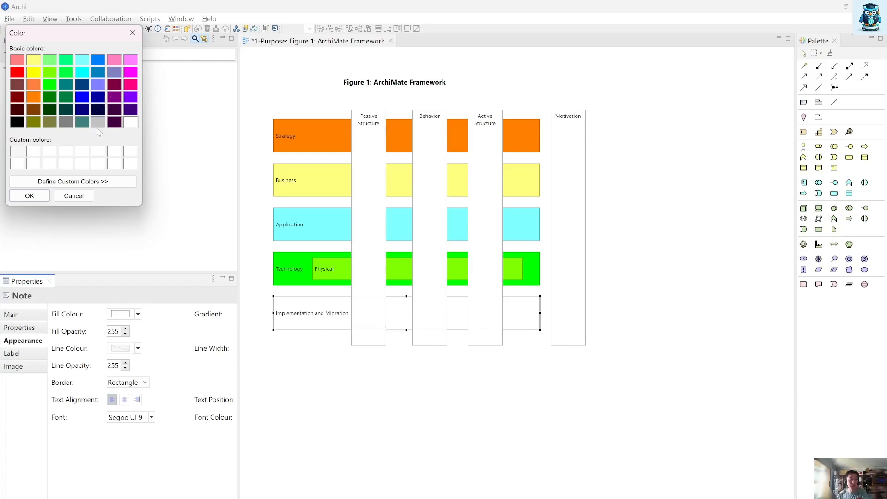
{"action": "left_click", "coordinate": [112, 61]}
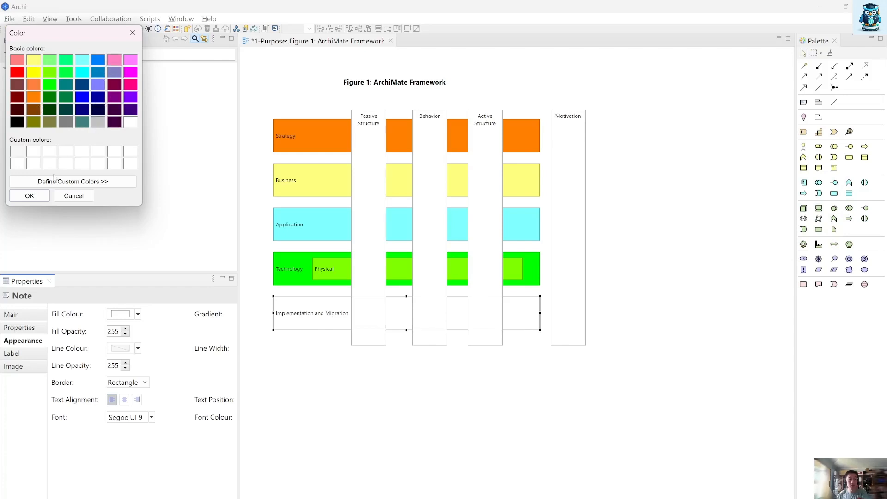
{"action": "left_click", "coordinate": [33, 197]}
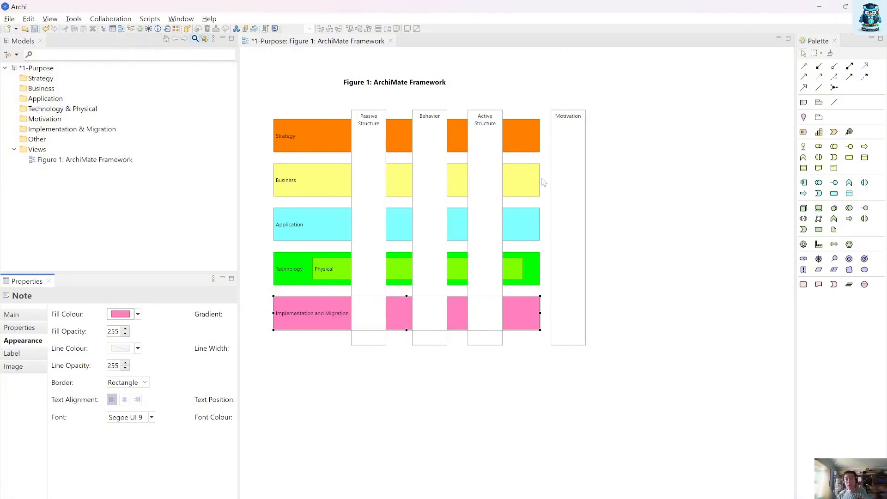
Step: Set the Motivation note's fill colour to light violet-blue from the basic colors
{"action": "left_click", "coordinate": [564, 185]}
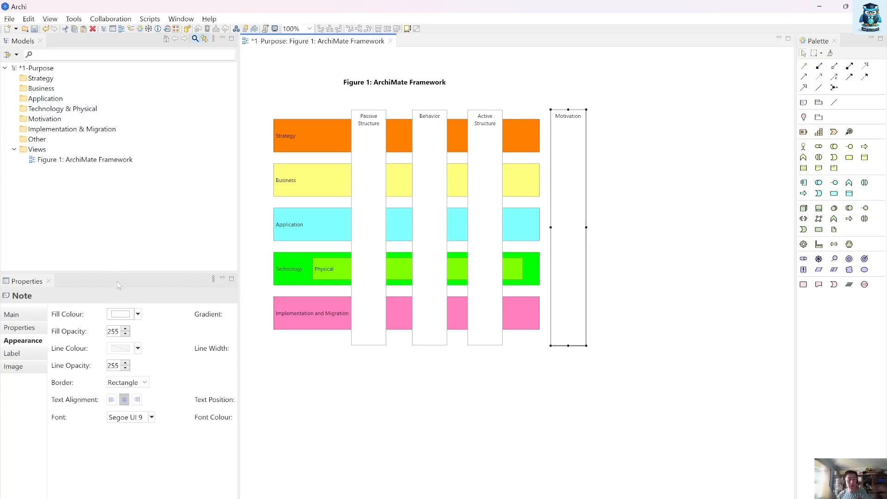
{"action": "left_click", "coordinate": [128, 313]}
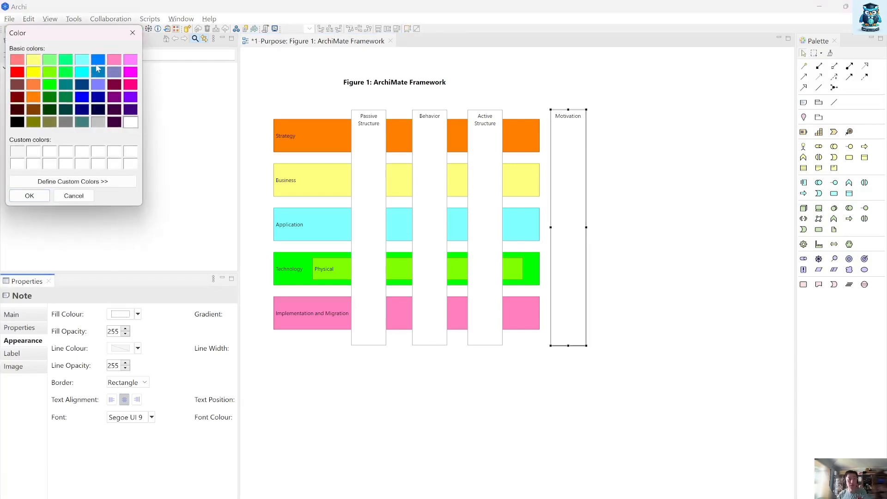
{"action": "left_click", "coordinate": [40, 193]}
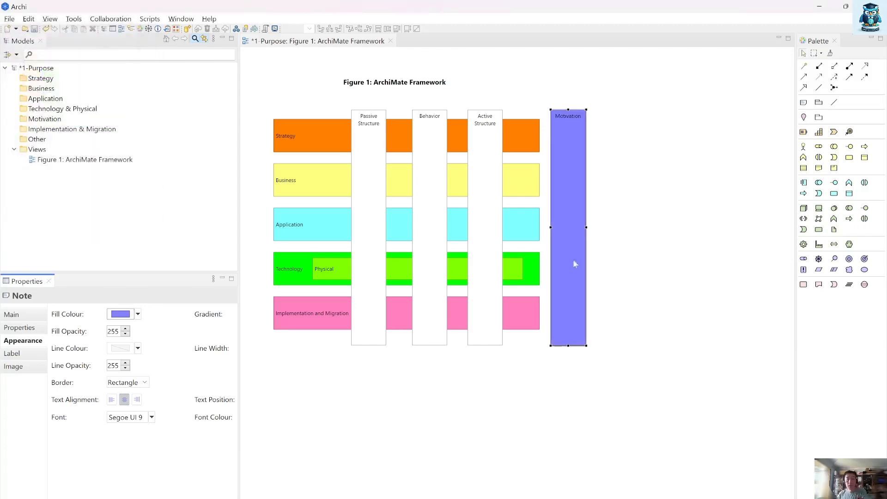
{"action": "left_click", "coordinate": [622, 273]}
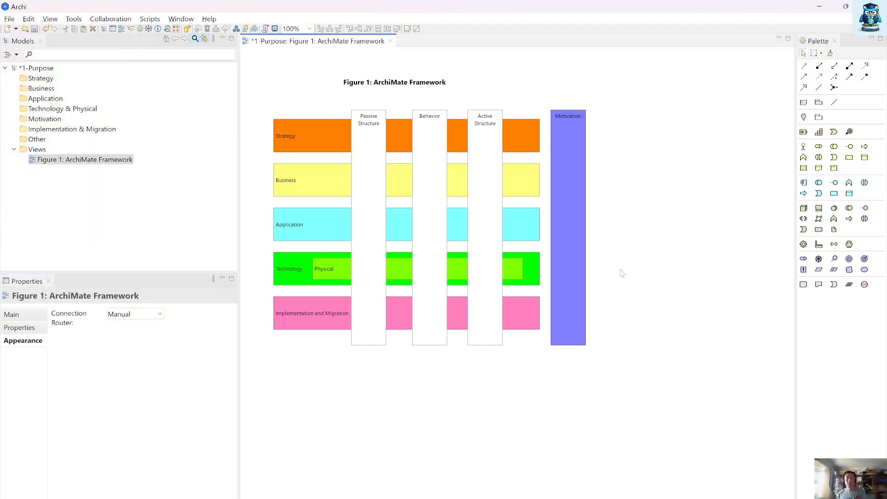
Step: Fit the whole diagram beside the Cookbook's Figure 1 and shift the diagram title rightward to roughly the centre above the notes
{"action": "left_click", "coordinate": [843, 6]}
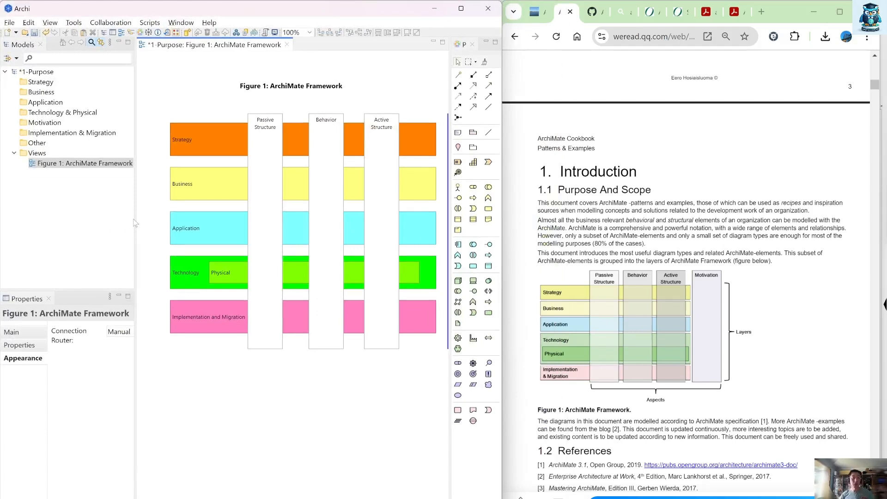
{"action": "left_click_drag", "start_coordinate": [135, 224], "coordinate": [75, 225]}
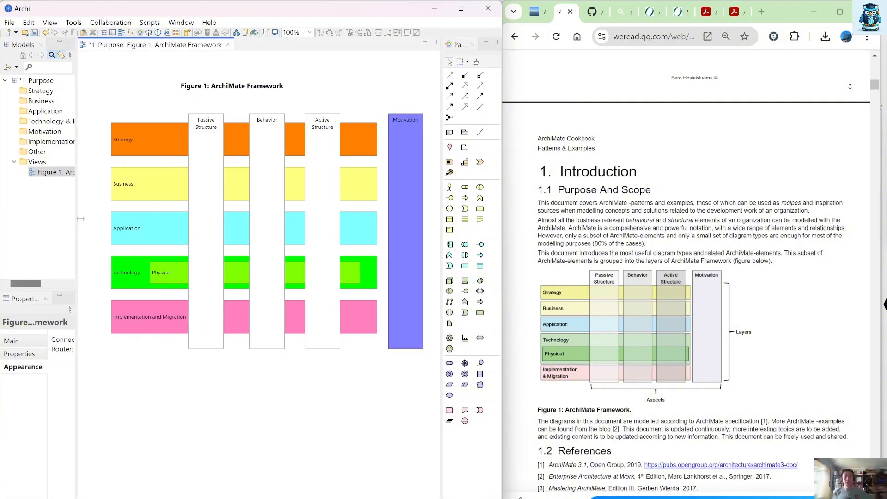
{"action": "scroll", "coordinate": [639, 306], "scroll_direction": "down", "scroll_amount": 1}
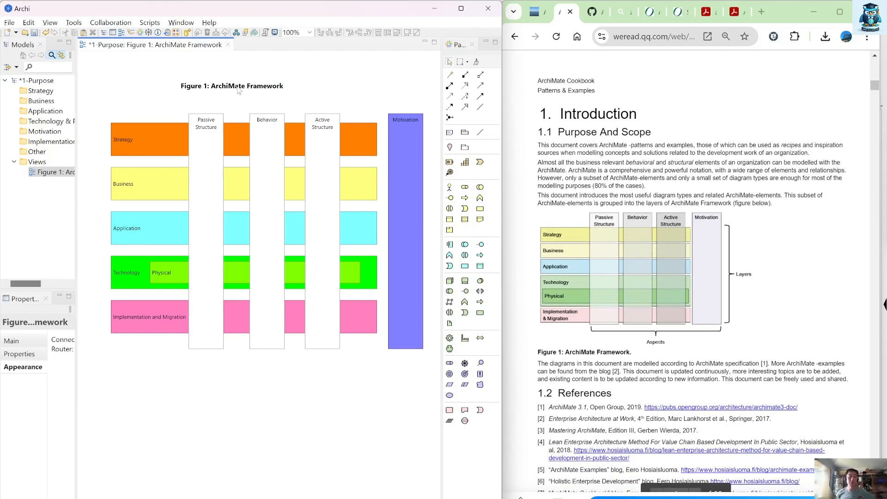
{"action": "left_click_drag", "start_coordinate": [240, 90], "coordinate": [283, 89]}
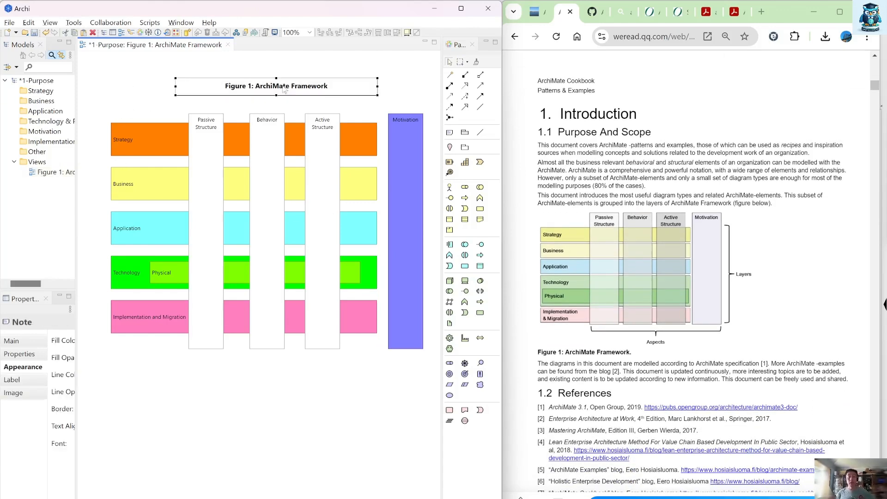